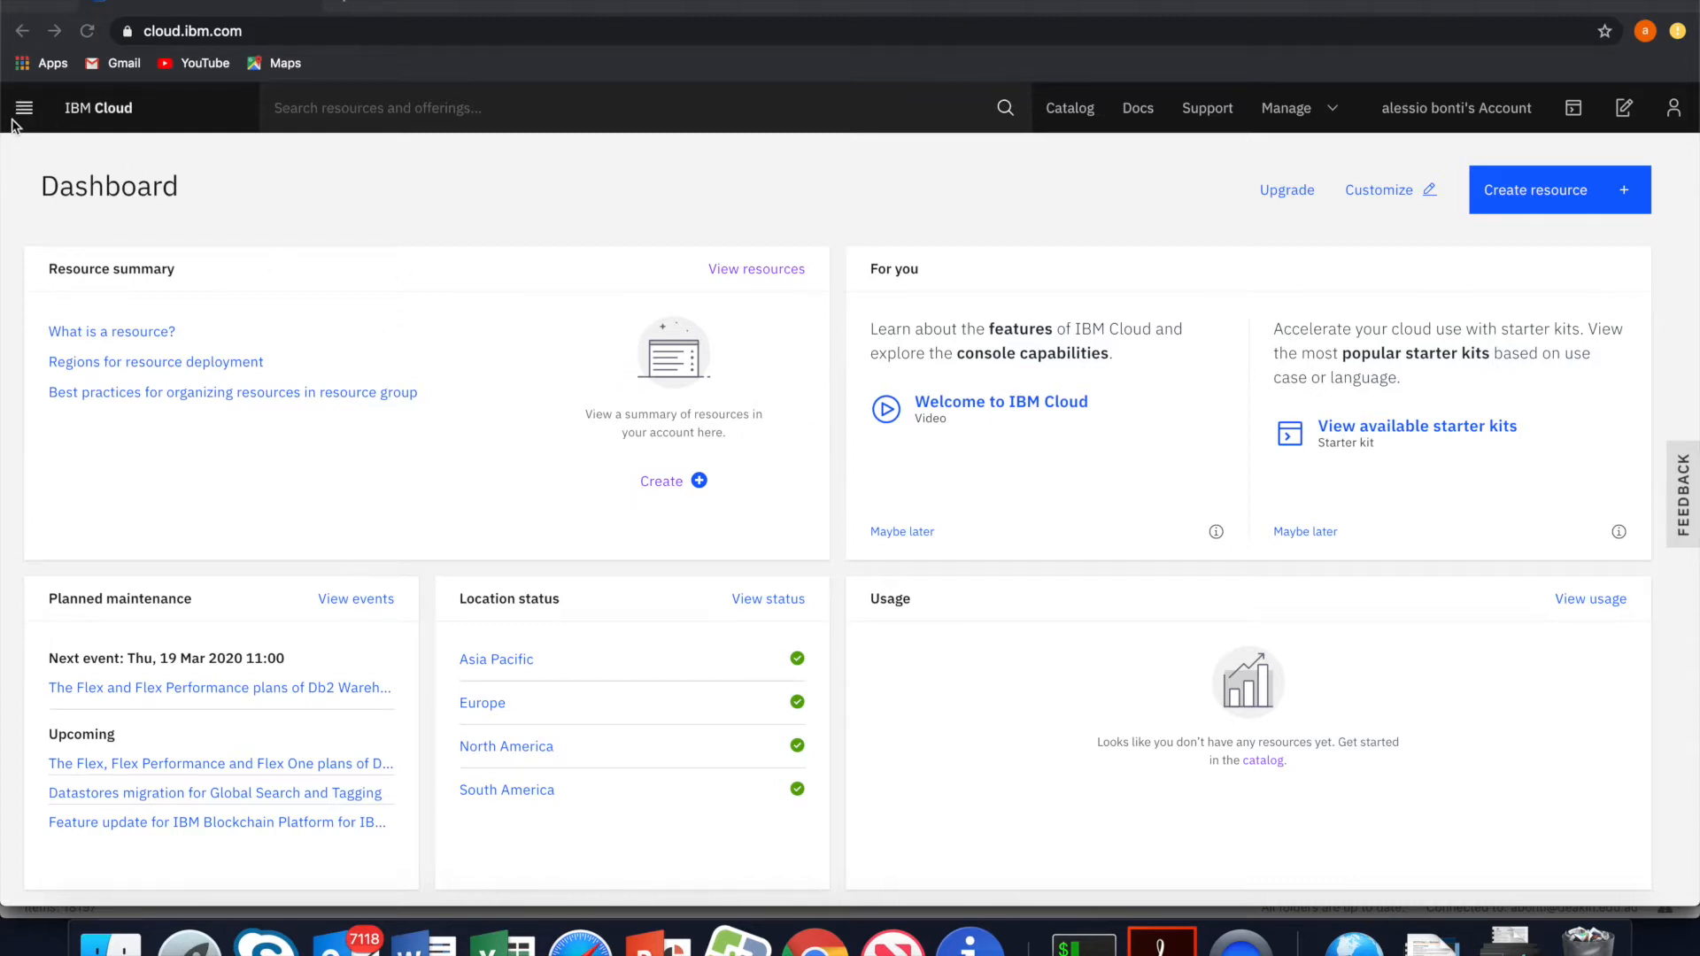
{"action": "left_click", "coordinate": [23, 108]}
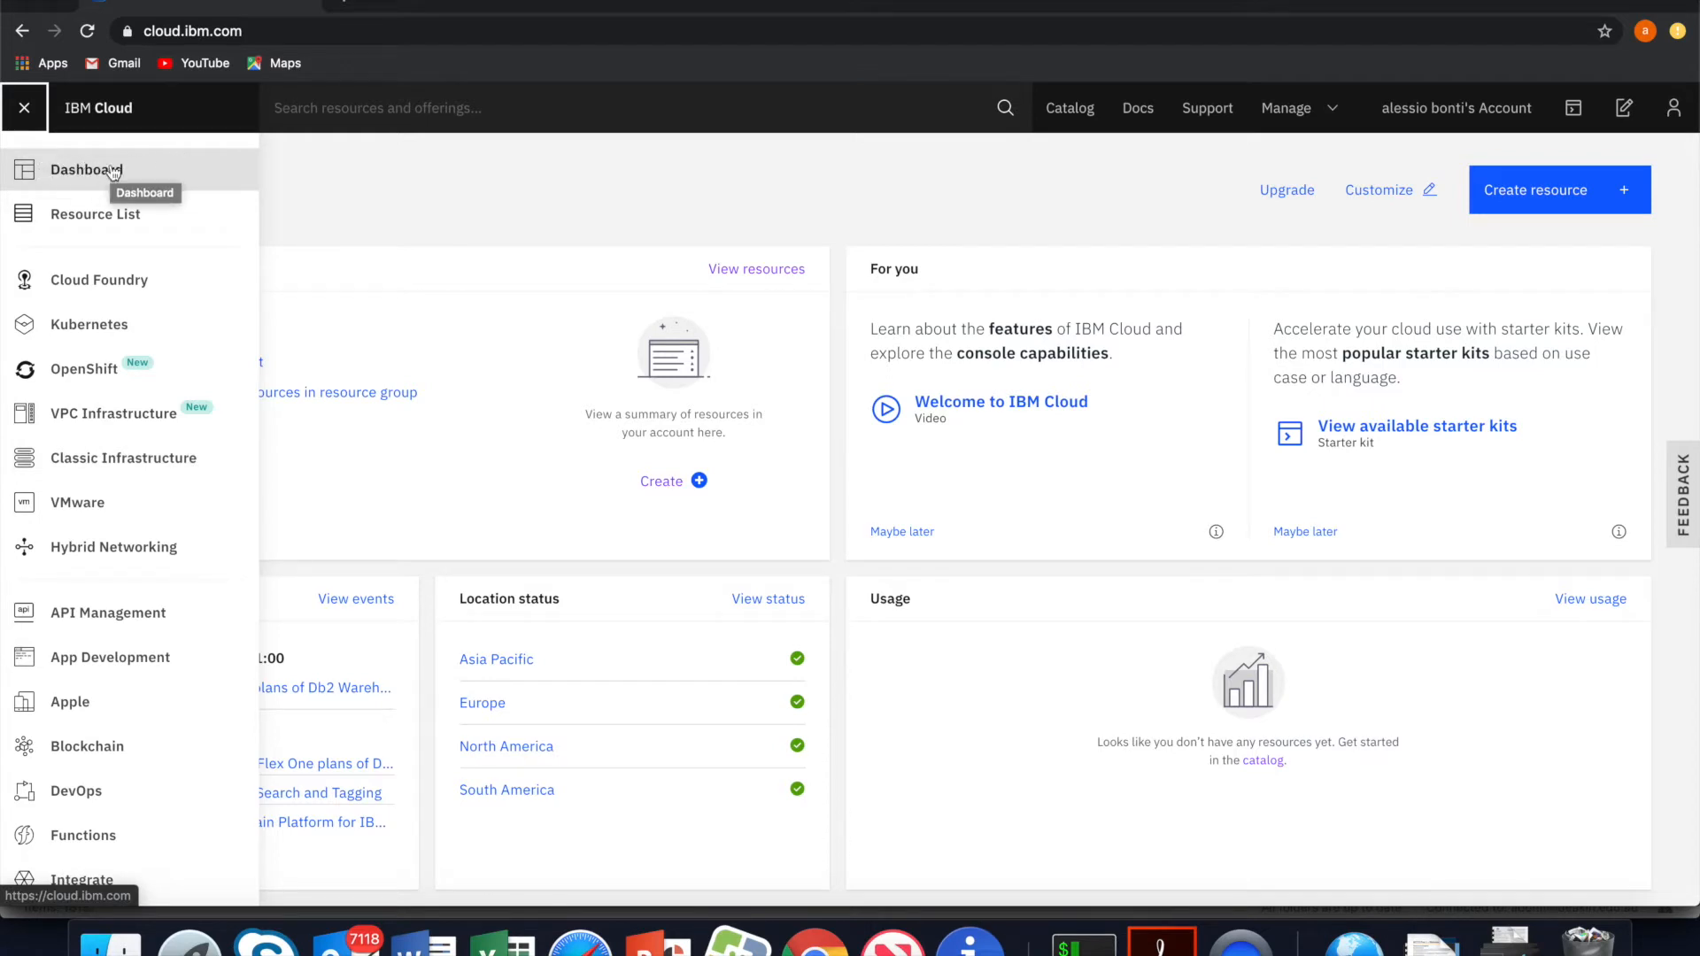
{"action": "left_click", "coordinate": [26, 108]}
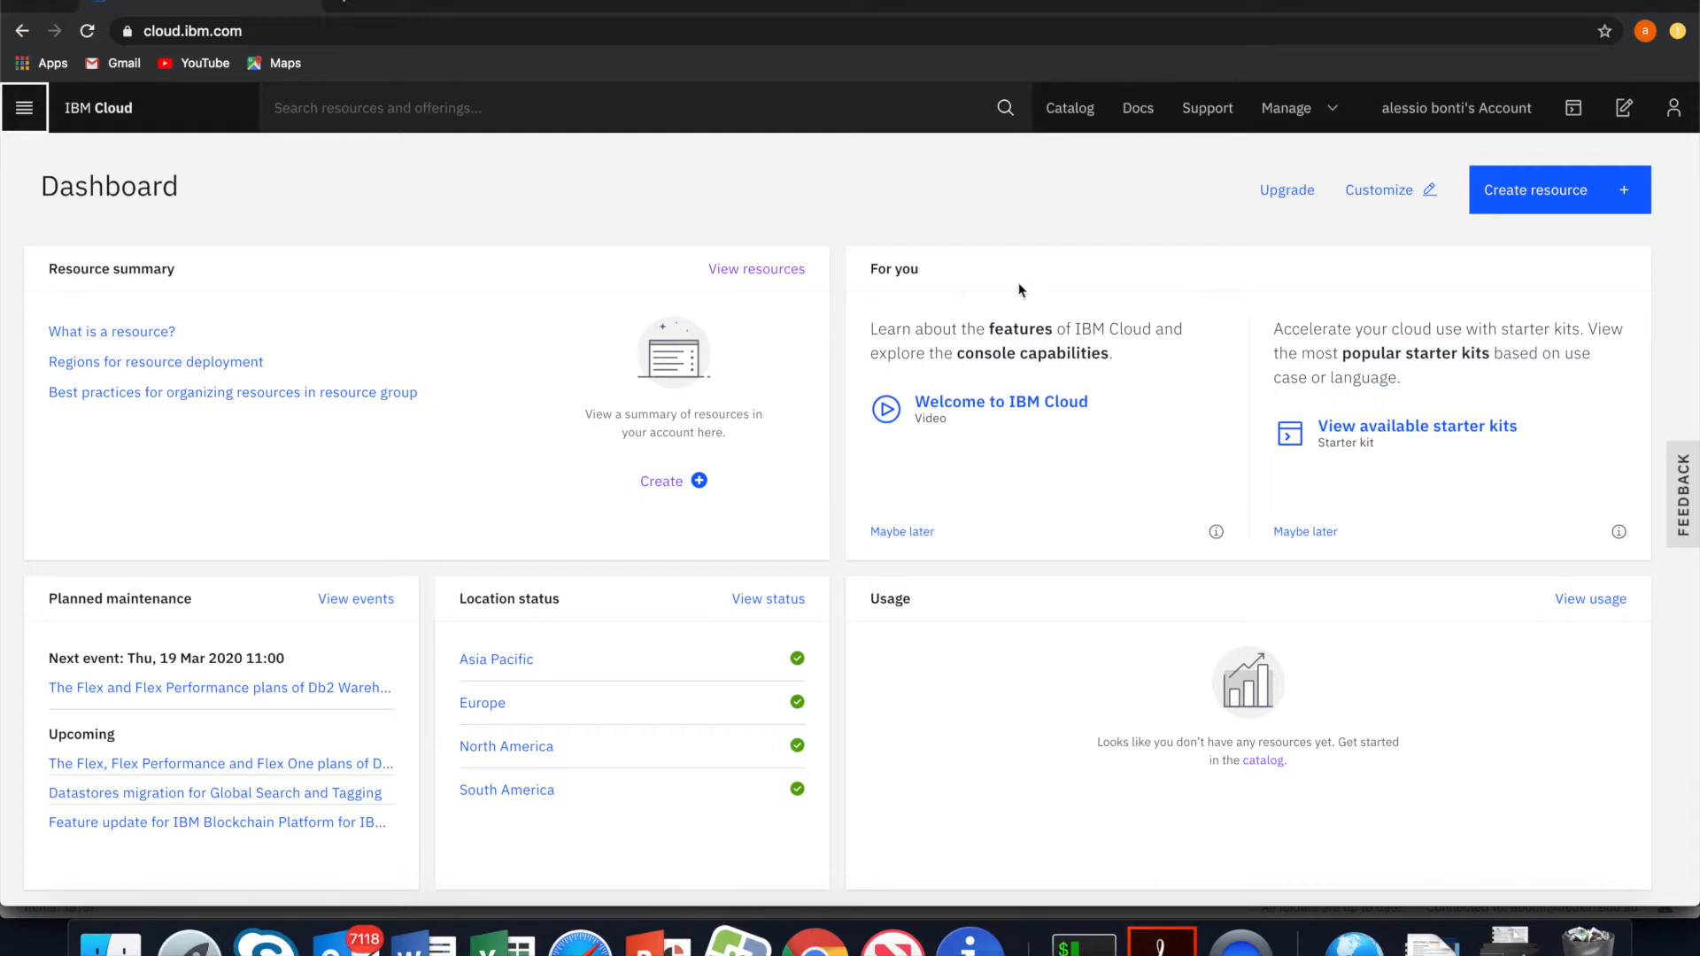
Open the catalog for creating a resource and search it for "node".
{"action": "left_click", "coordinate": [1544, 216]}
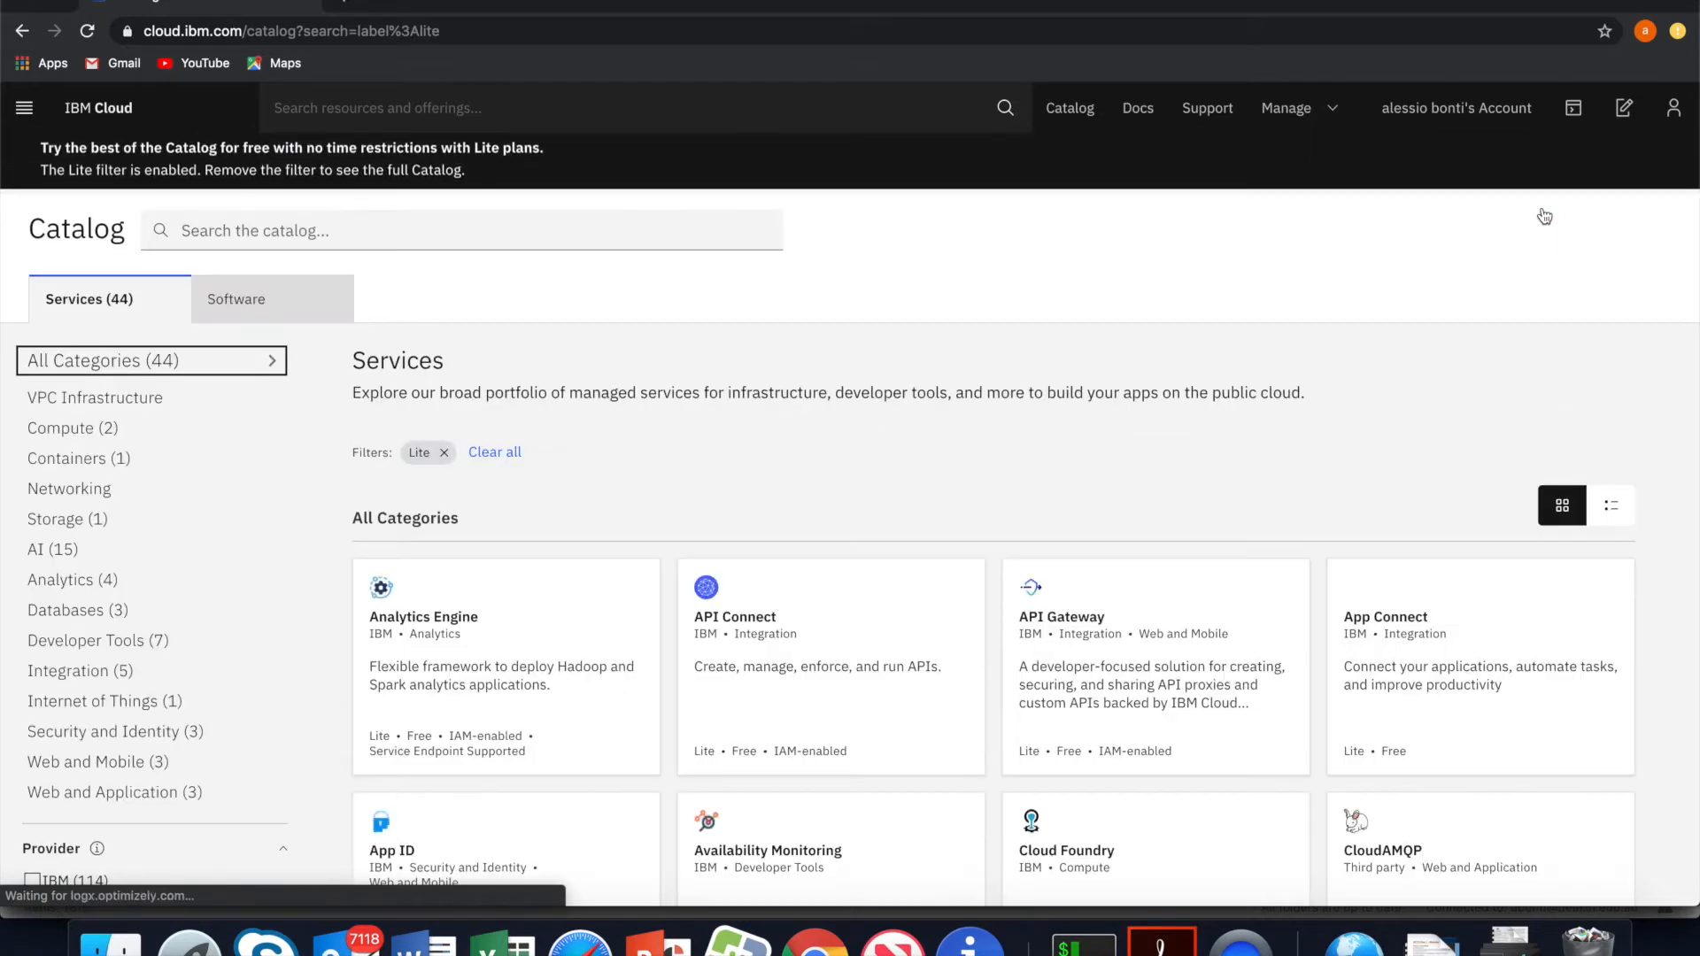
{"action": "left_click", "coordinate": [297, 241]}
{"action": "type", "text": "node"}
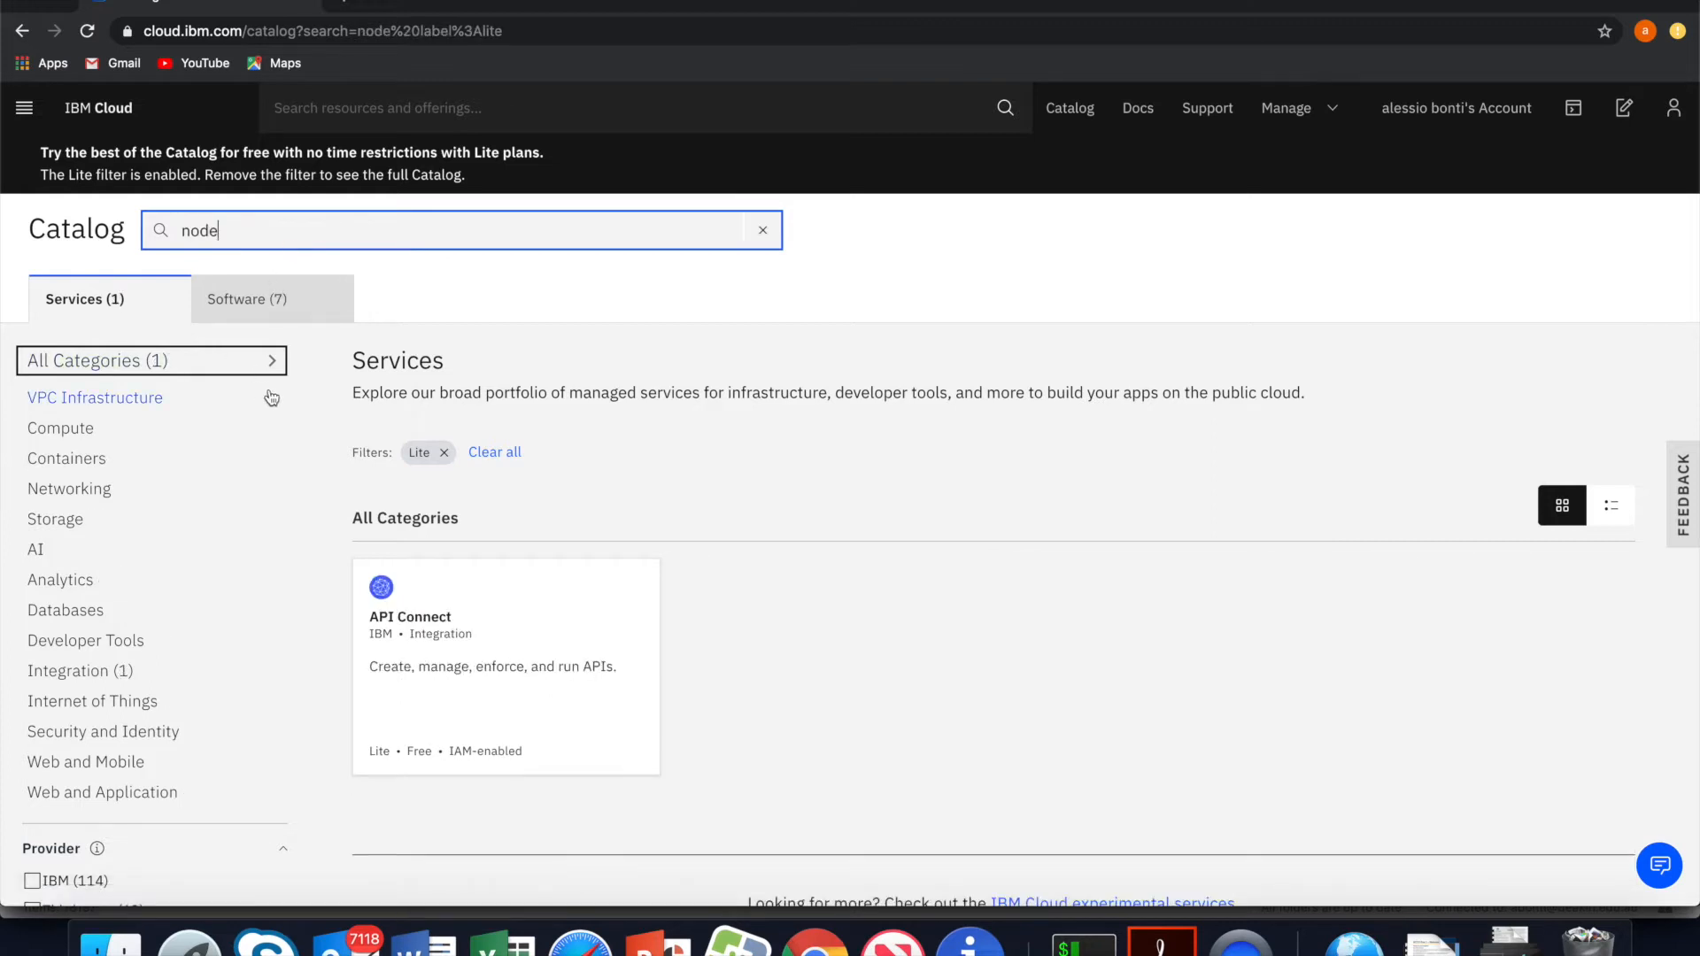
Restrict the catalog to the Compute category and clear the search text.
{"action": "left_click", "coordinate": [106, 435]}
{"action": "left_click", "coordinate": [234, 227]}
{"action": "double_click", "coordinate": [235, 228]}
{"action": "key", "text": "BackSpace"}
Open the Cloud Foundry service and start creating a public application.
{"action": "scroll", "coordinate": [364, 496], "scroll_direction": "down", "scroll_amount": 4}
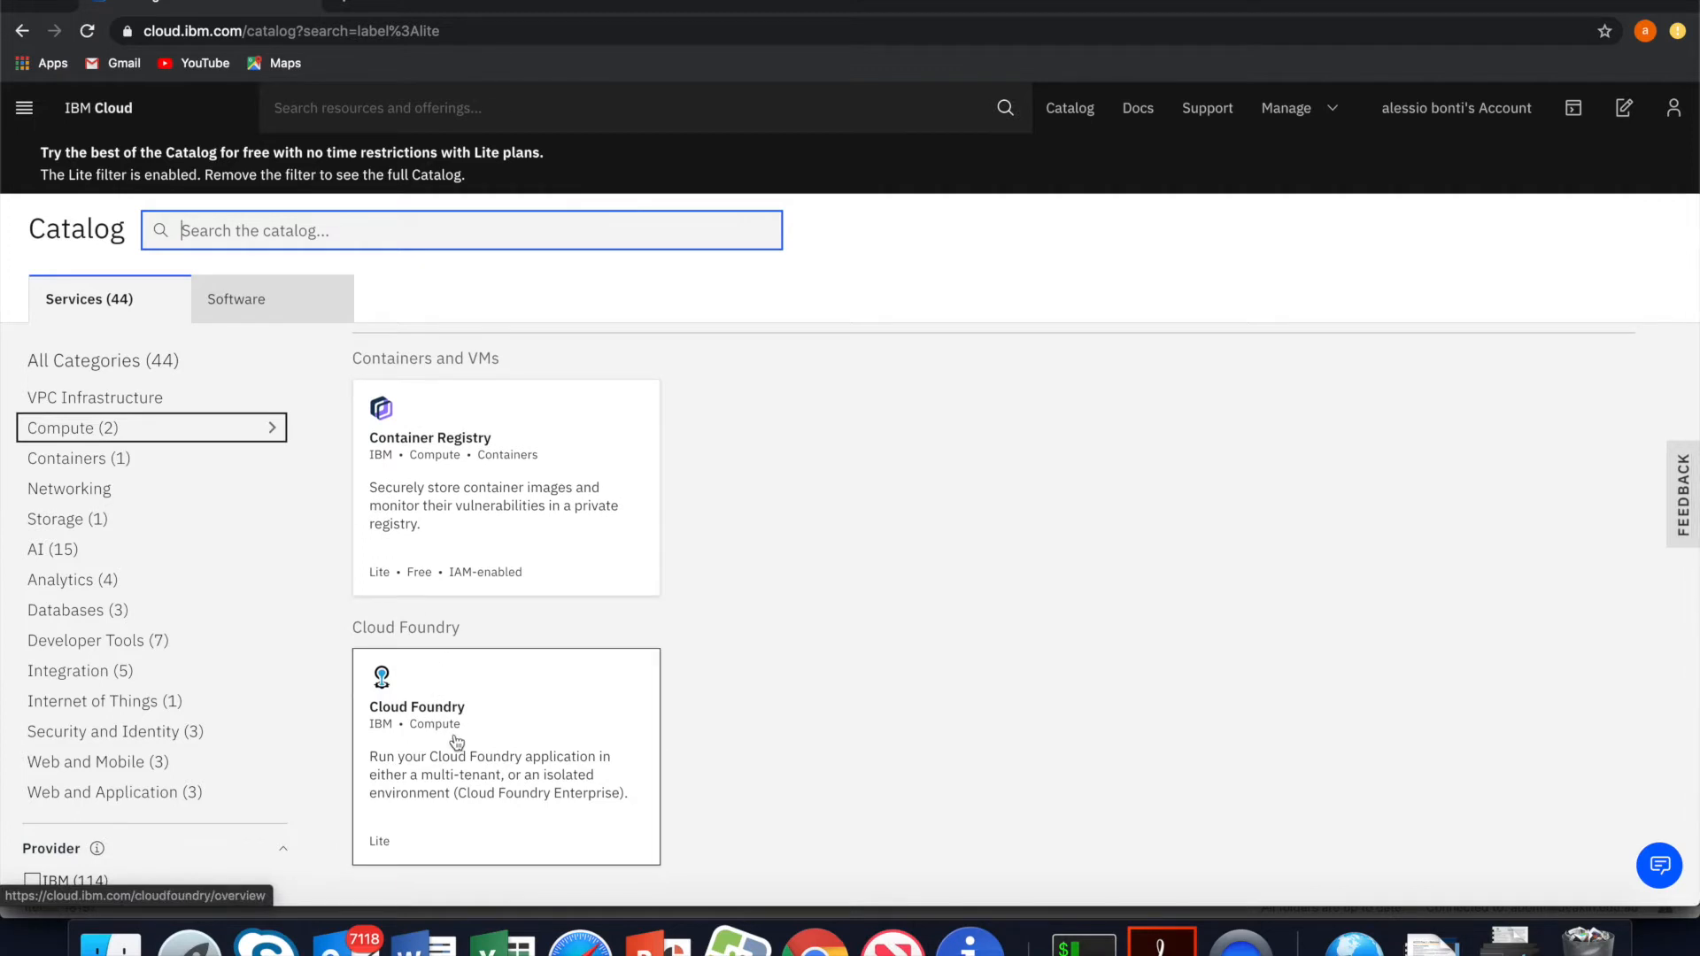
{"action": "left_click", "coordinate": [457, 742]}
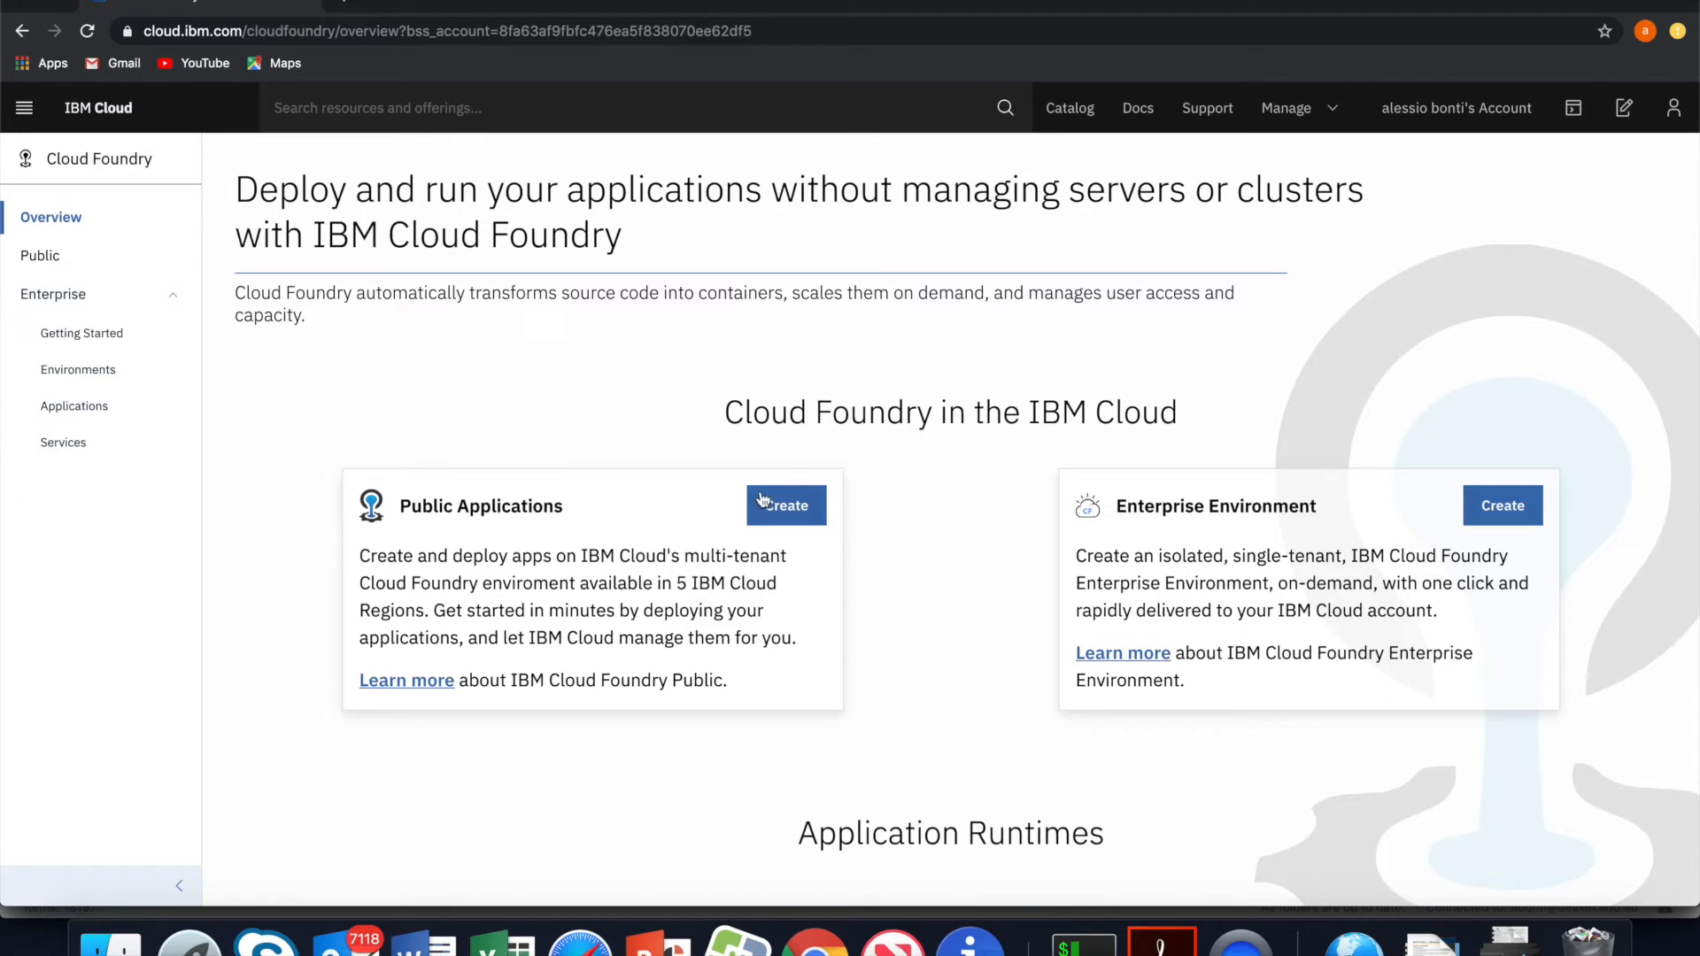
{"action": "left_click", "coordinate": [784, 509]}
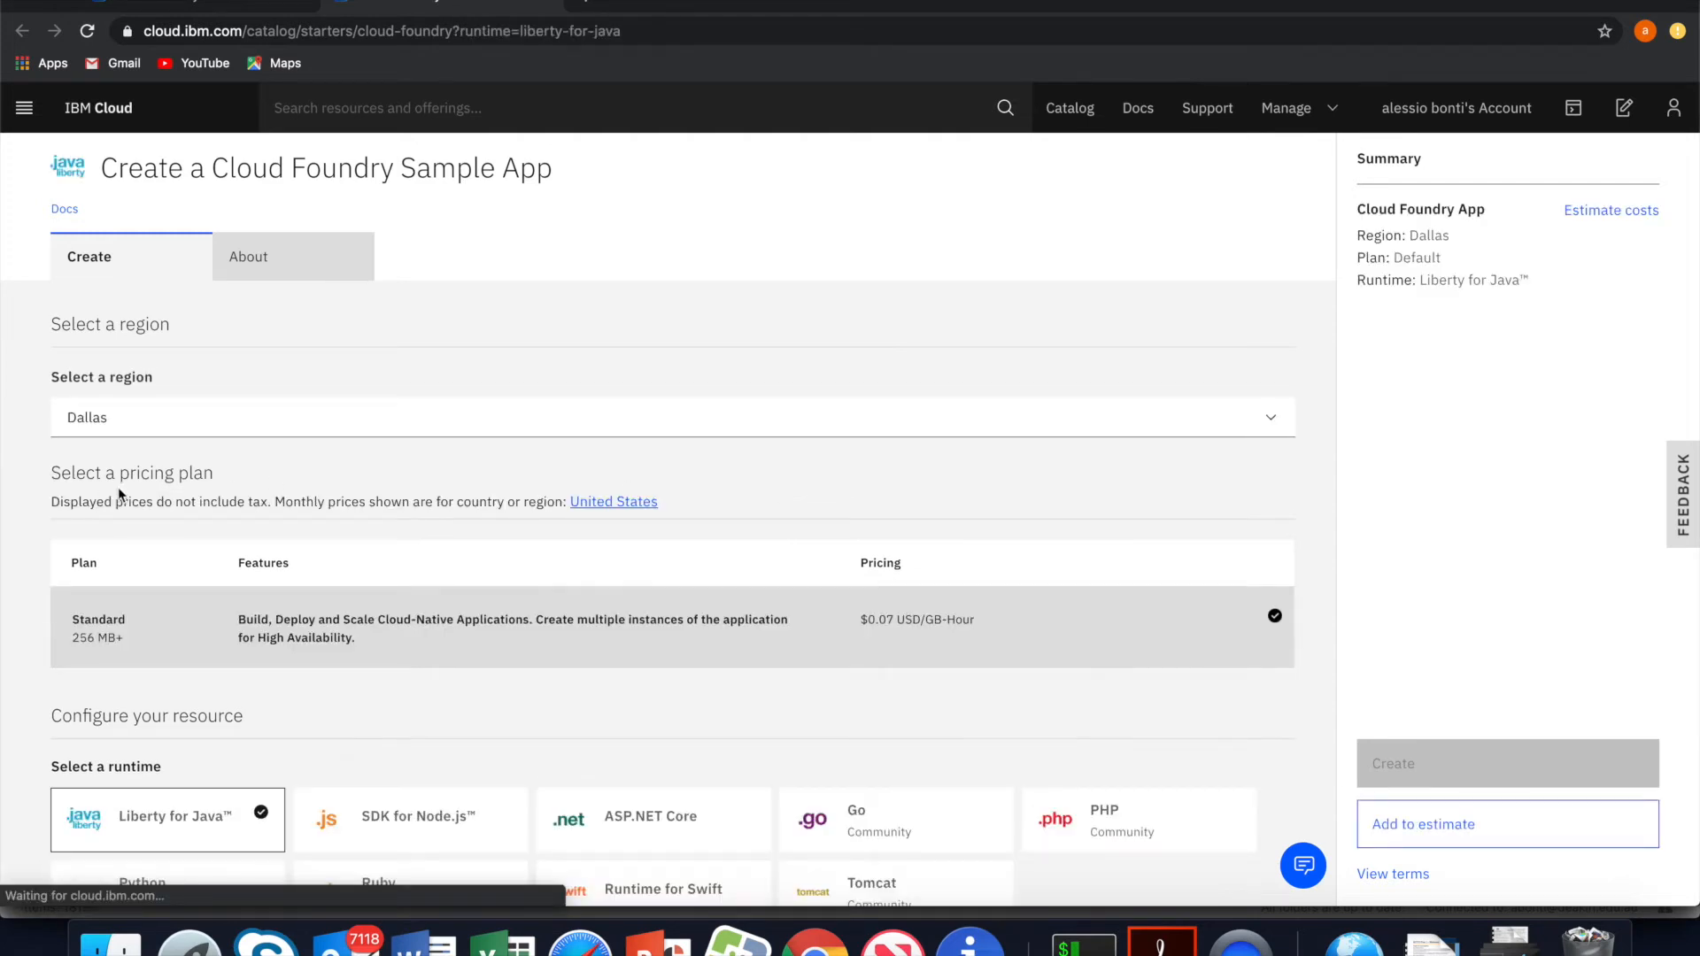
Set the sample app's region to Sydney.
{"action": "scroll", "coordinate": [557, 475], "scroll_direction": "down", "scroll_amount": 1}
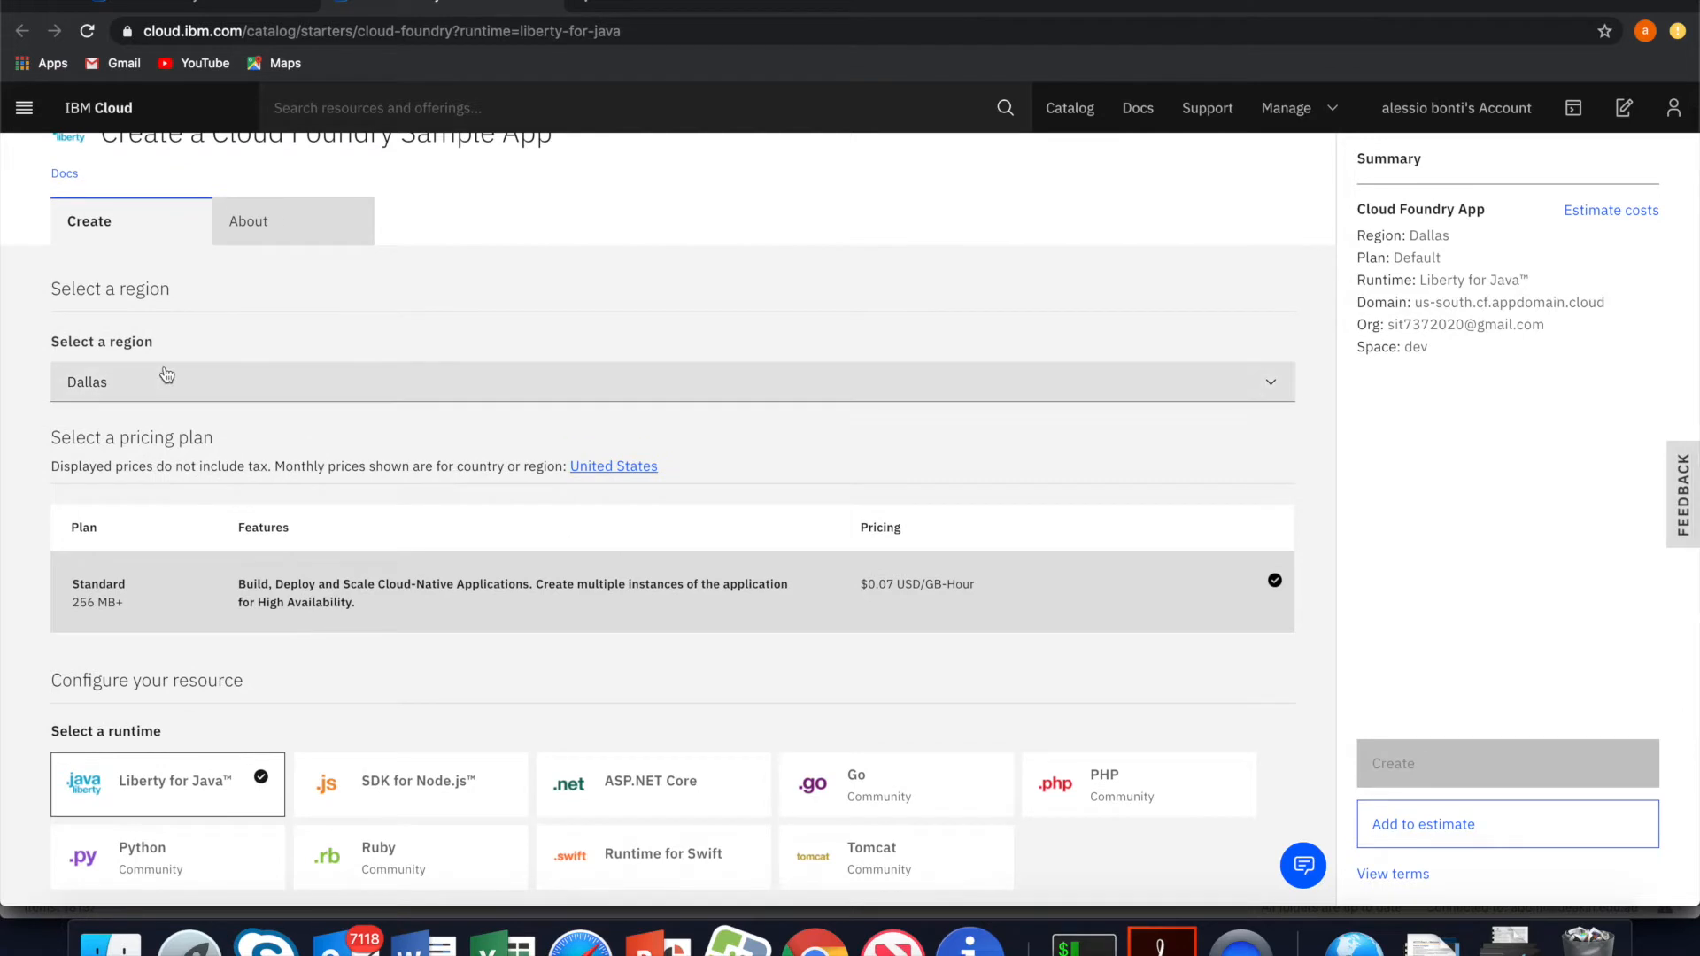
{"action": "left_click", "coordinate": [165, 376]}
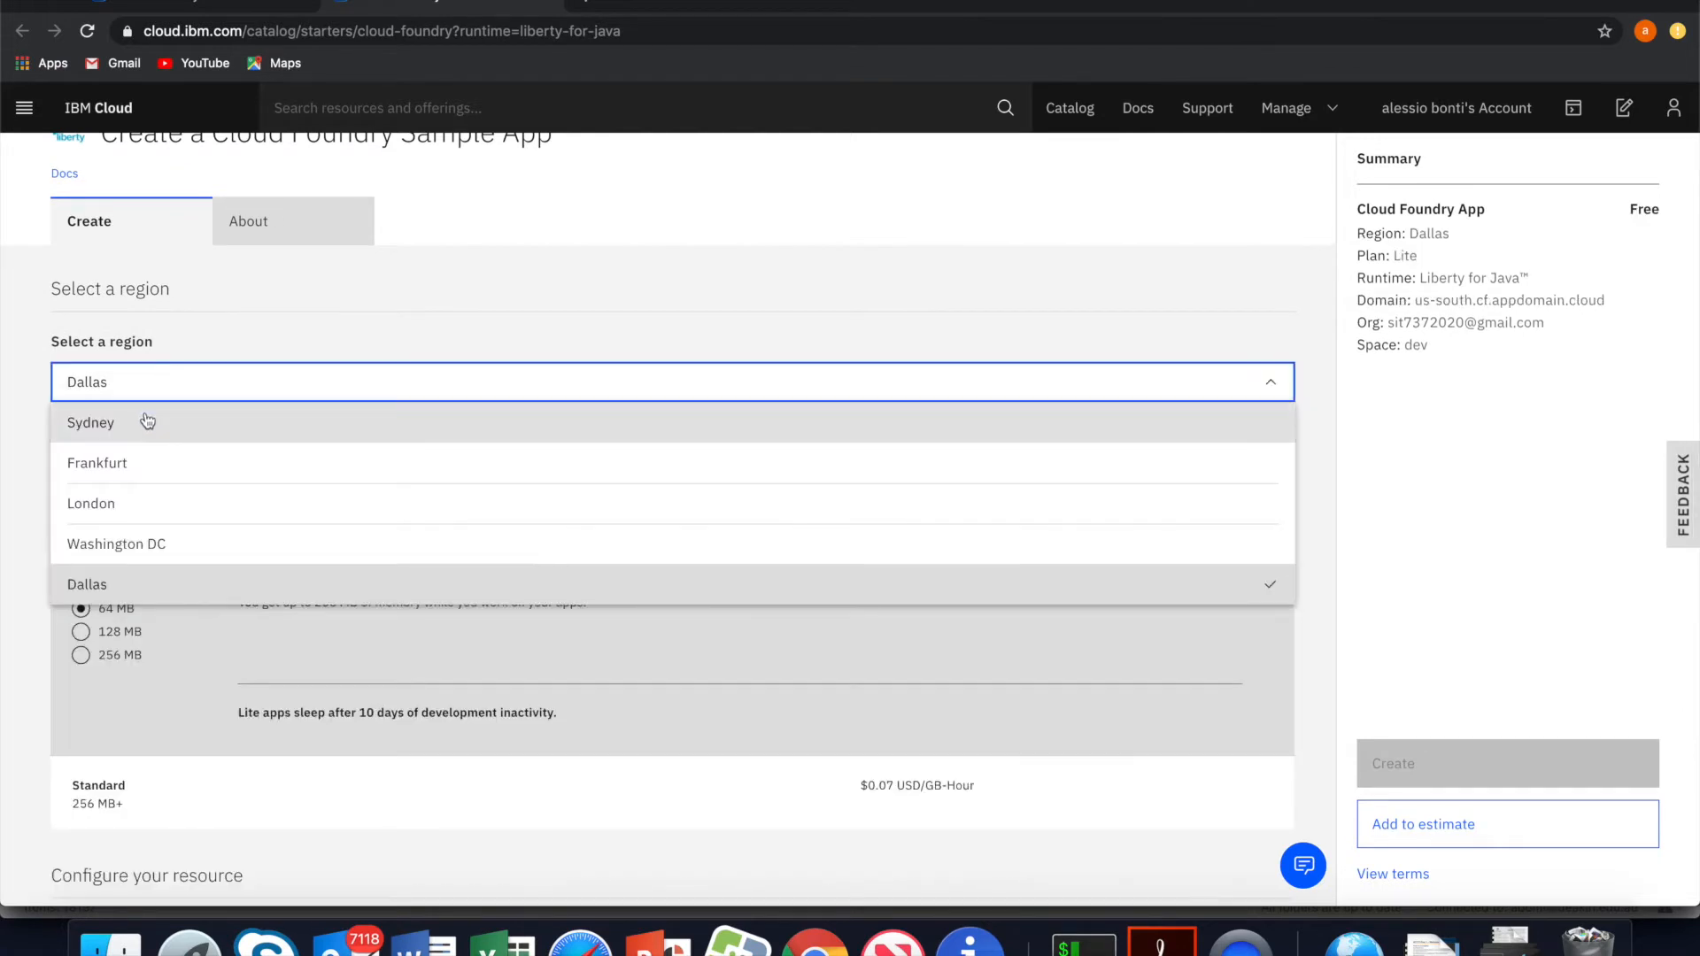
{"action": "left_click", "coordinate": [147, 419]}
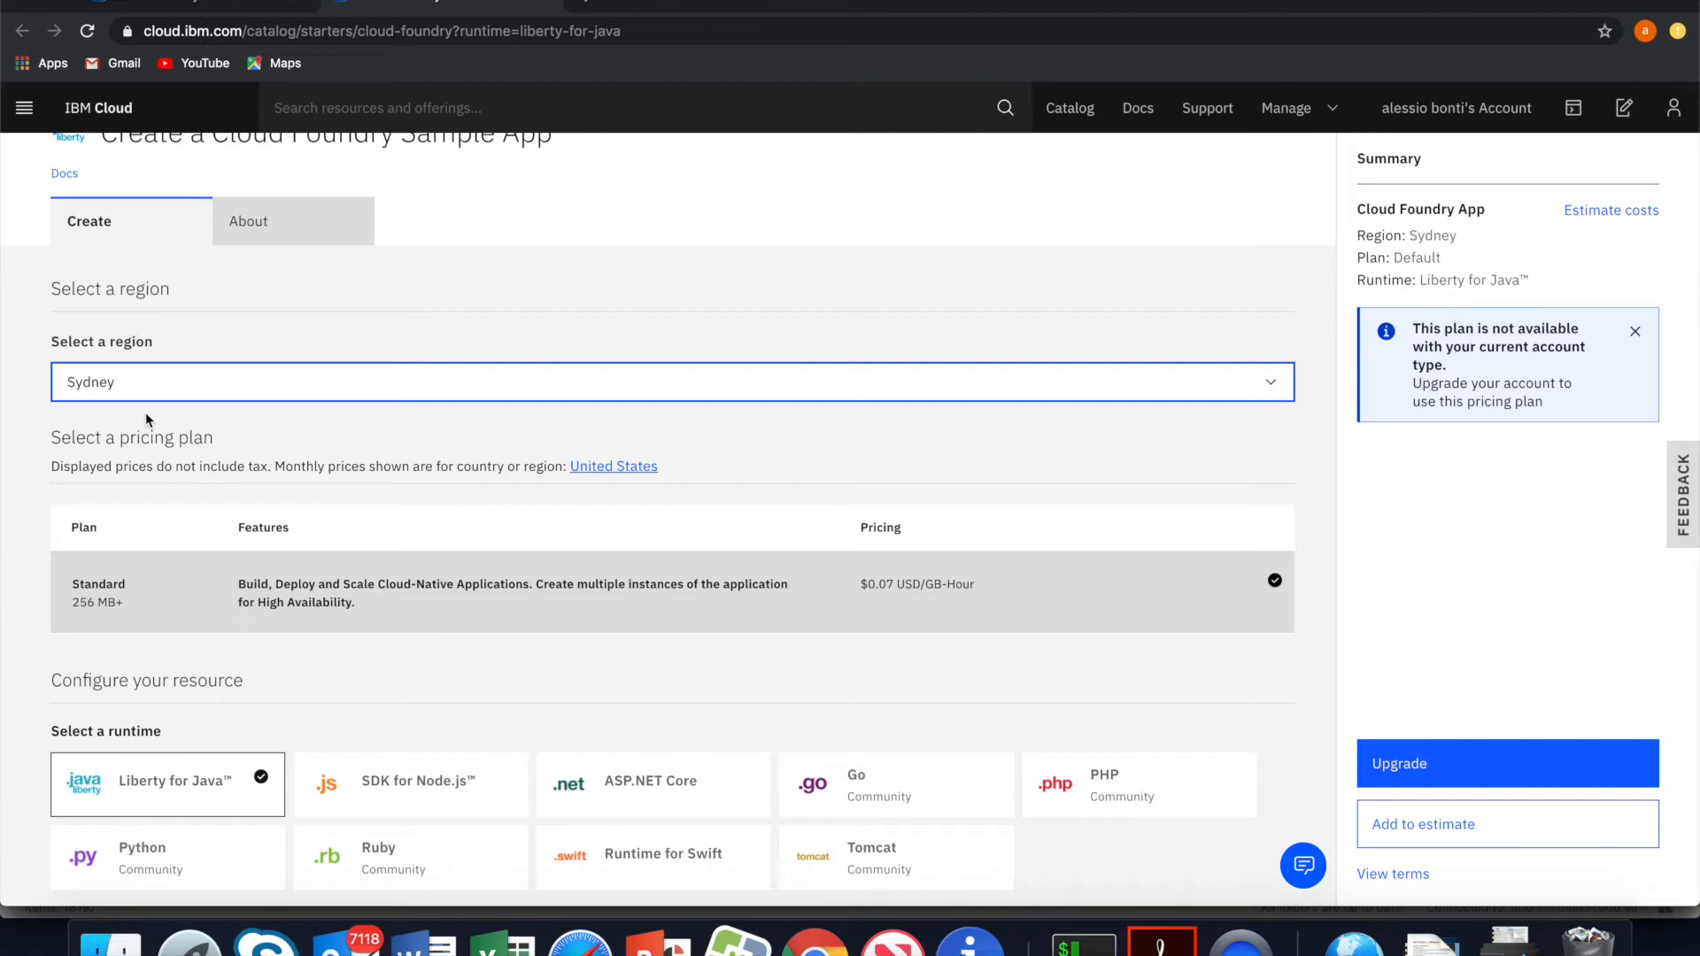
Choose the SDK for Node.js runtime and name the app SIT737-2020-week2.
{"action": "scroll", "coordinate": [263, 525], "scroll_direction": "down", "scroll_amount": 3}
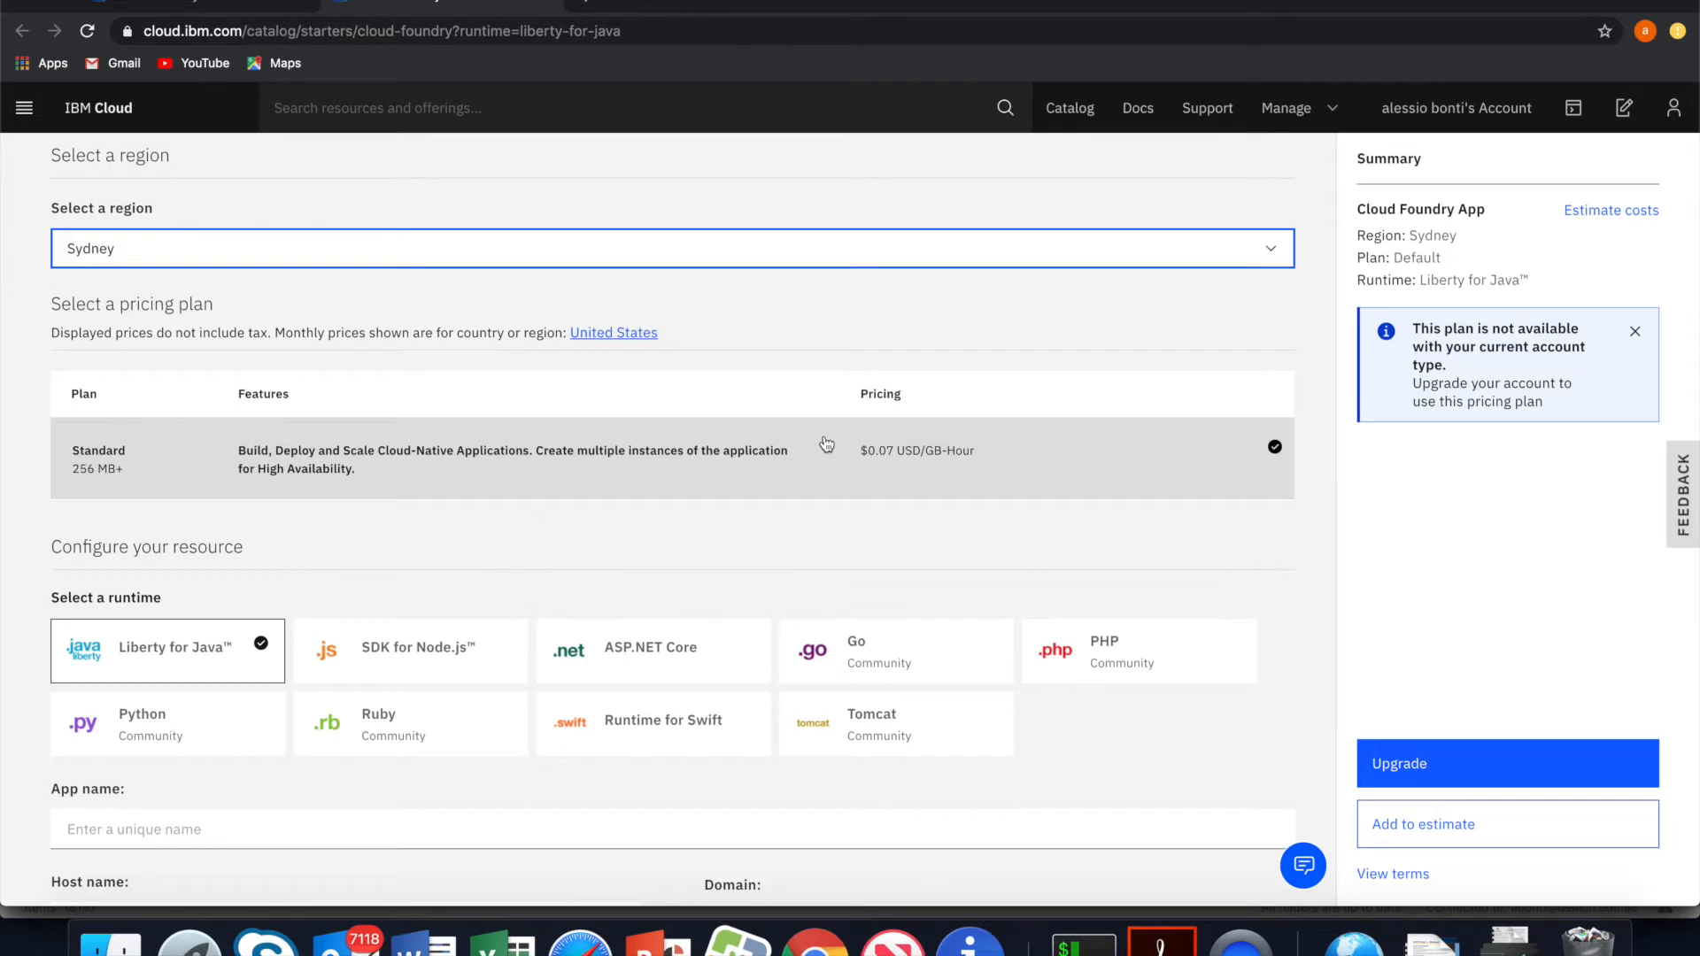
{"action": "left_click", "coordinate": [440, 662]}
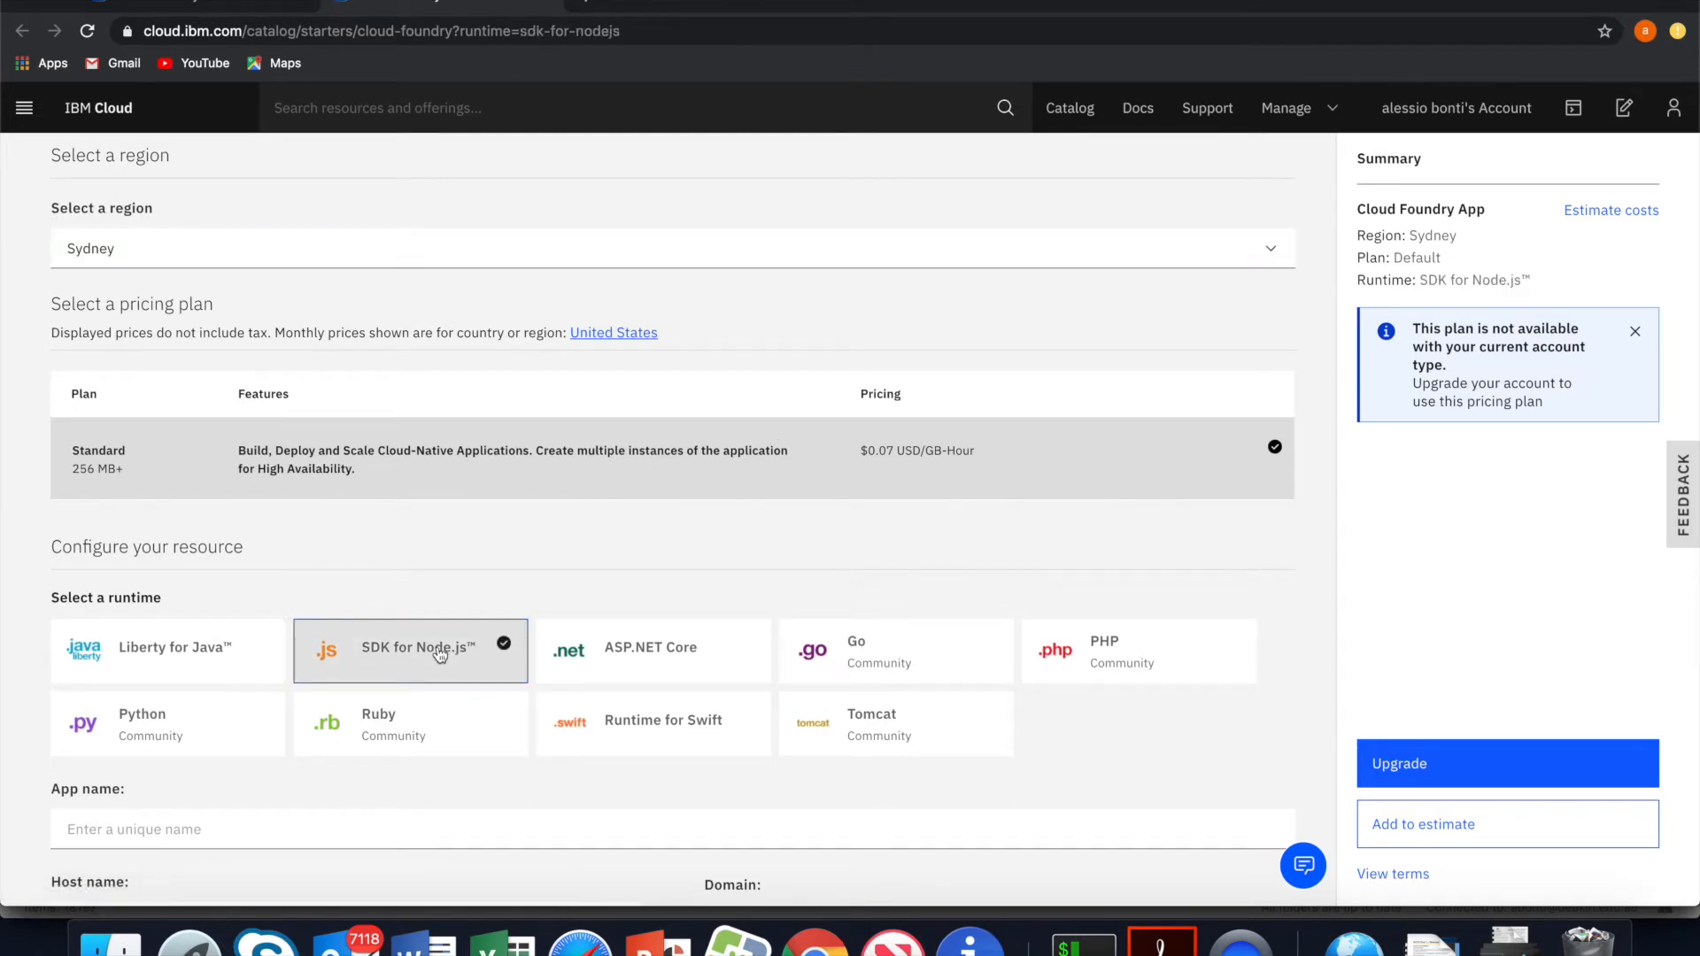
{"action": "scroll", "coordinate": [752, 615], "scroll_direction": "down", "scroll_amount": 3}
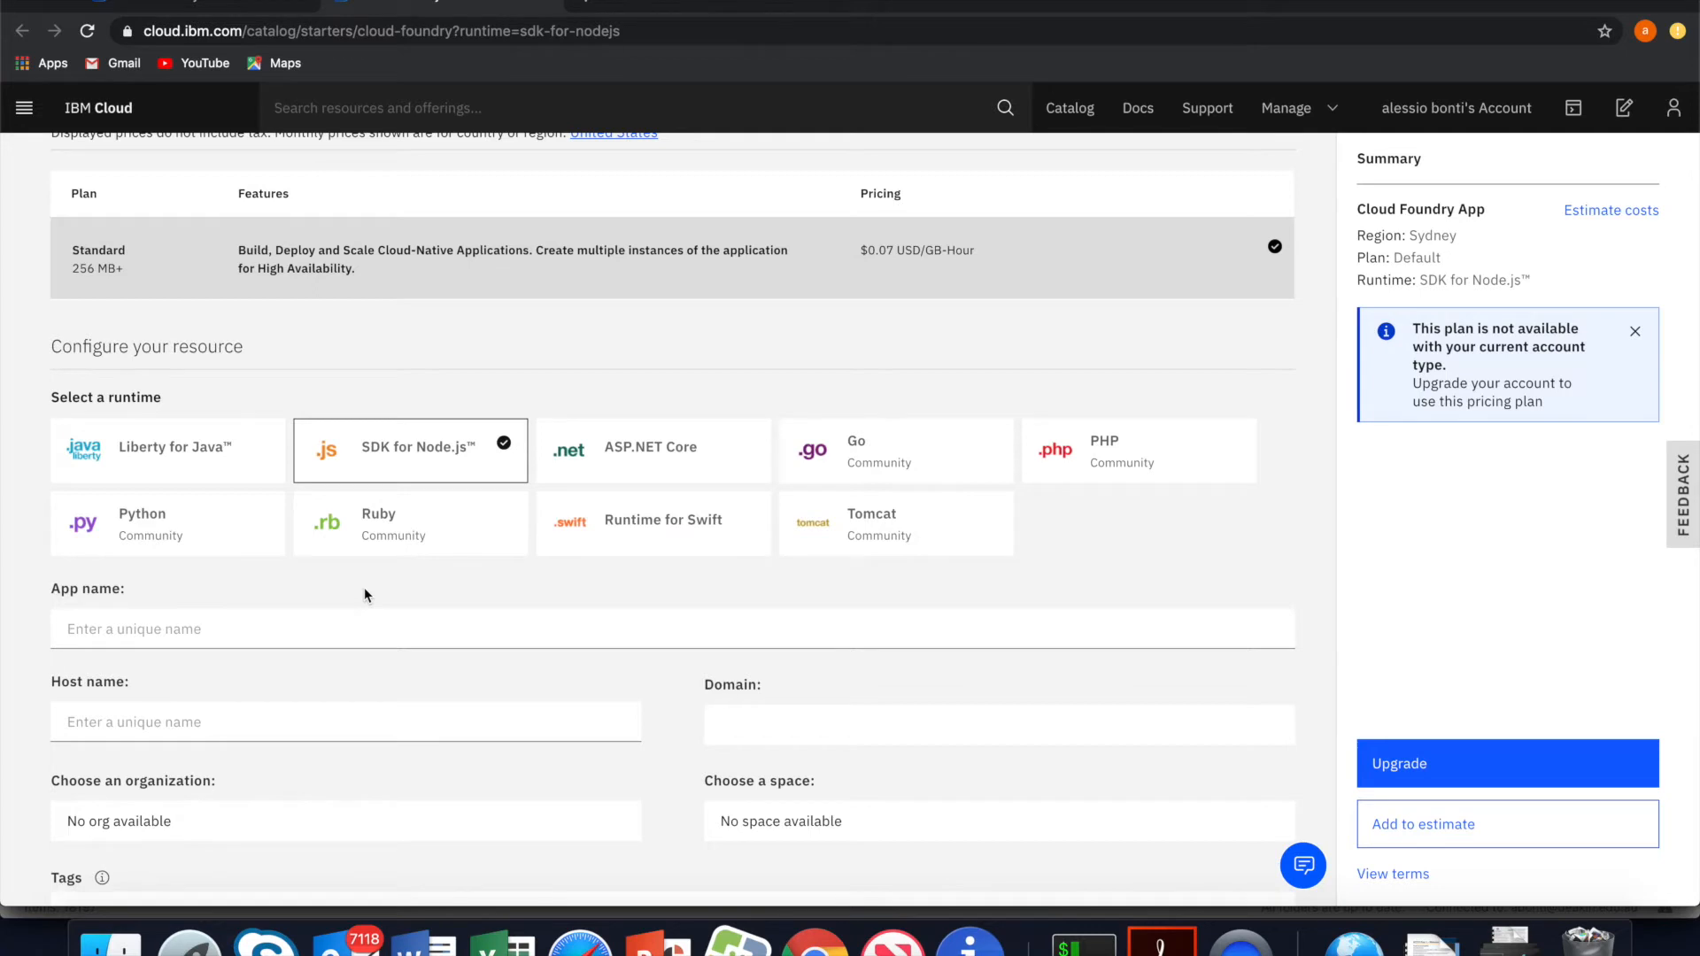
{"action": "left_click", "coordinate": [188, 621]}
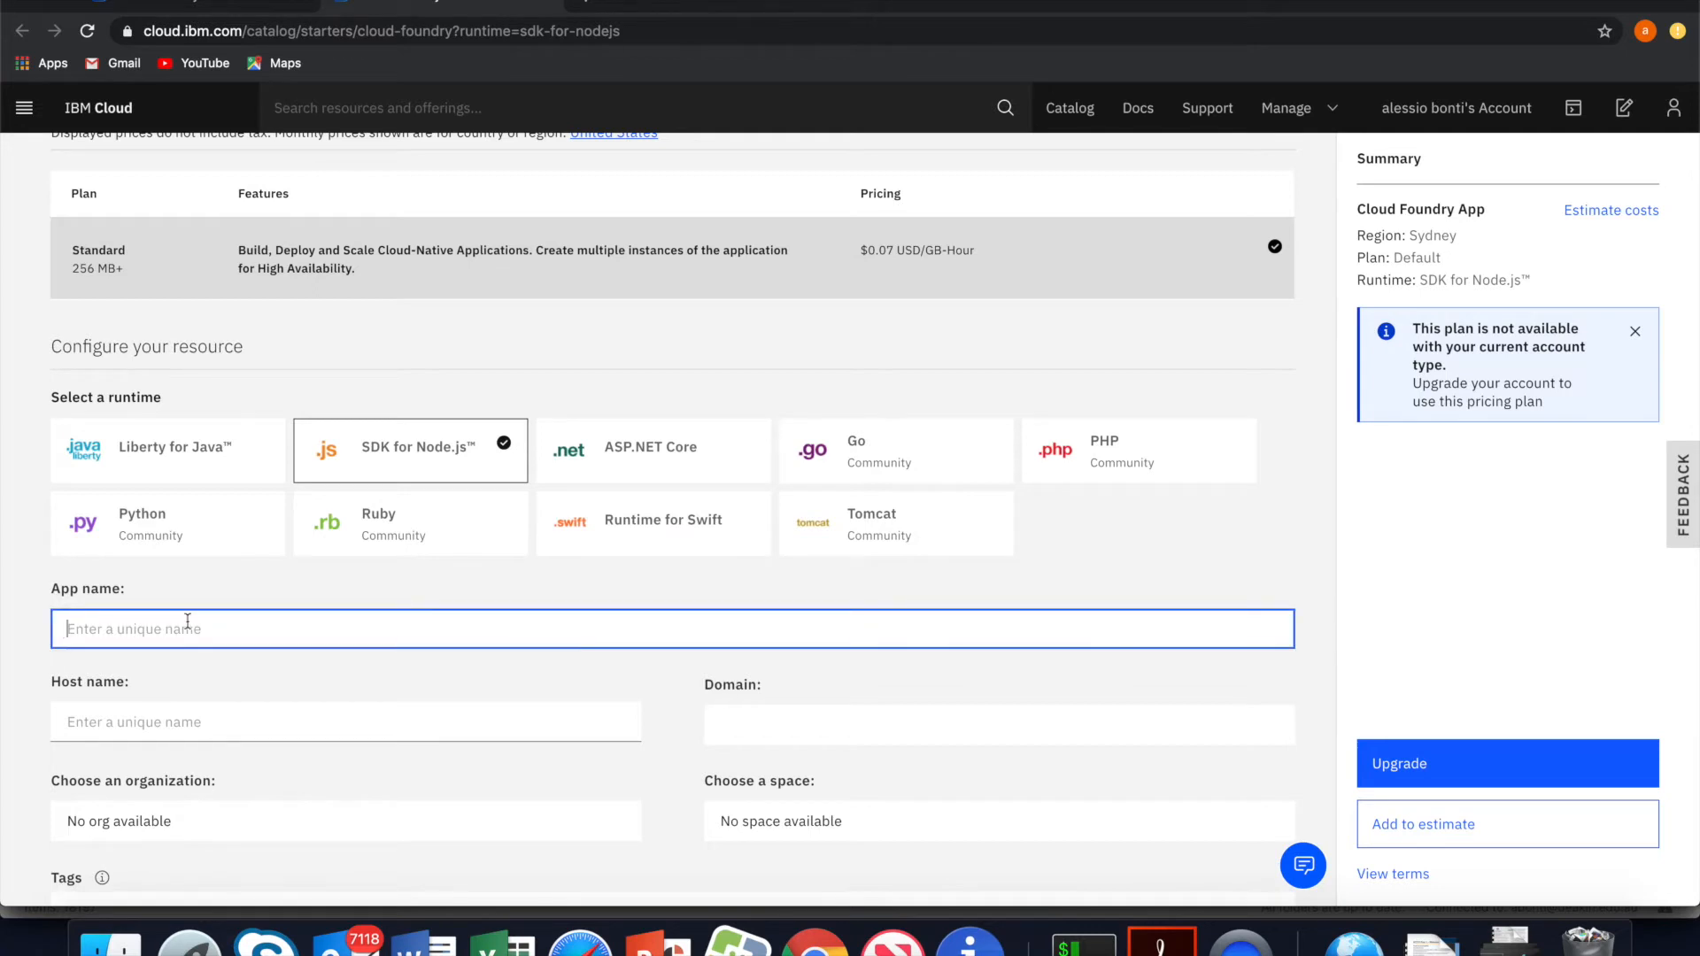
{"action": "type", "text": "SIT737"}
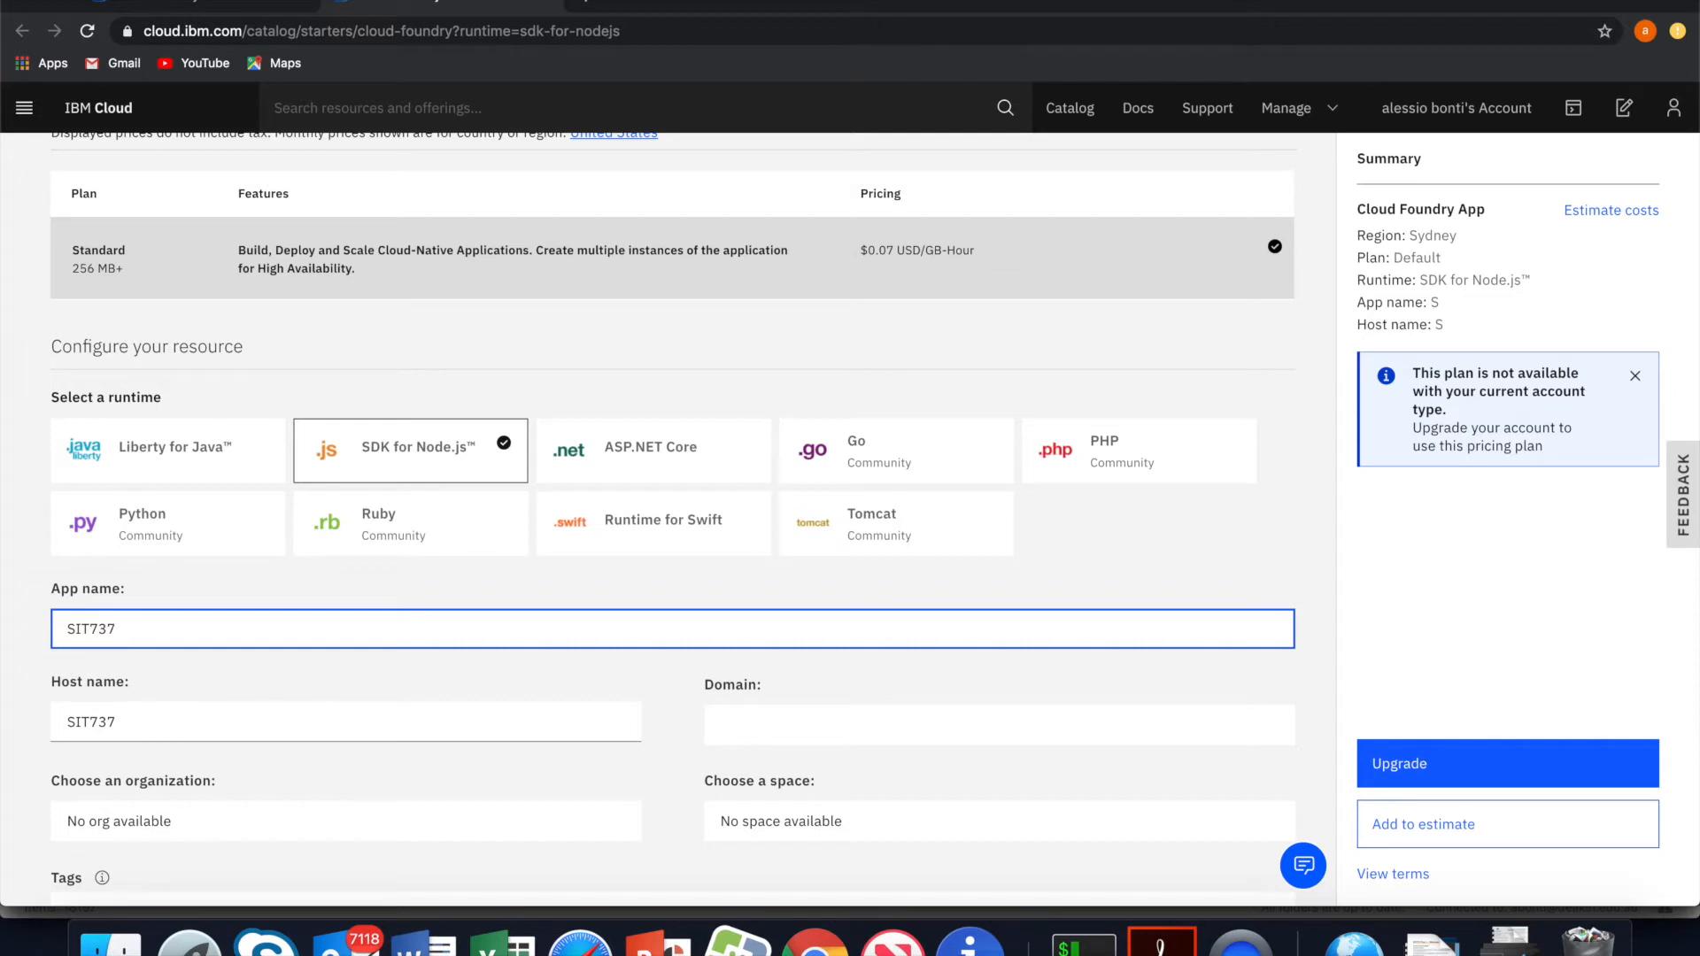
{"action": "type", "text": "=2020-"}
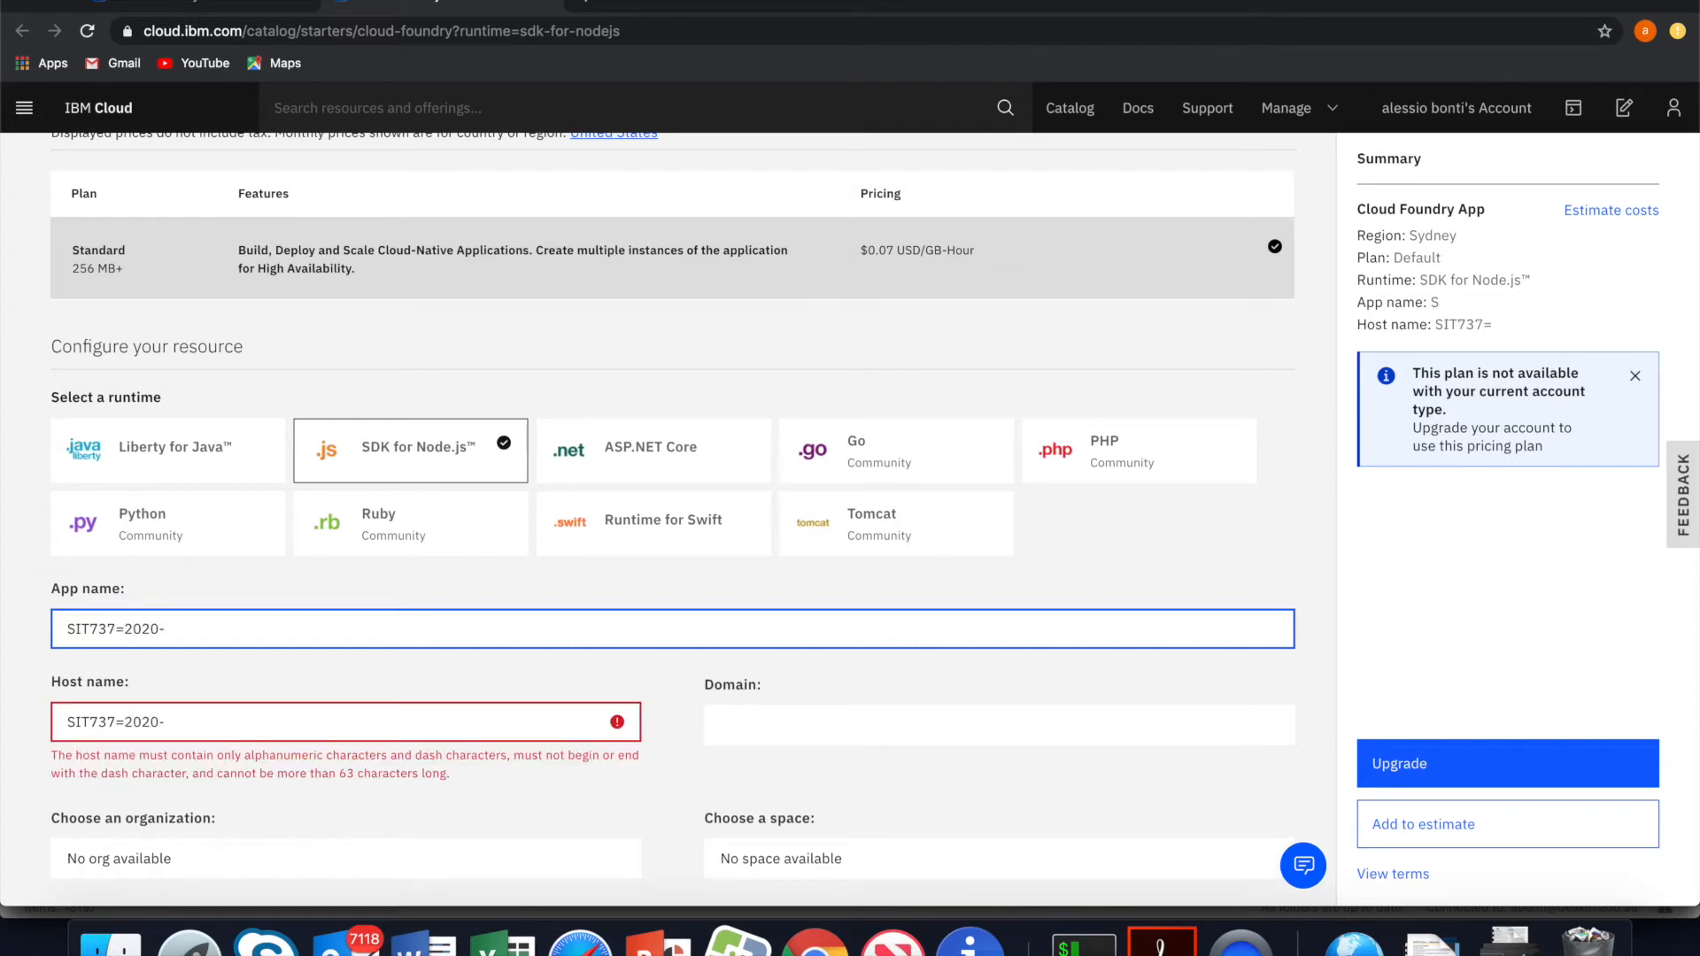
{"action": "key", "text": "BackSpace"}
{"action": "key", "text": "BackSpace"}
{"action": "key", "text": "BackSpace"}
{"action": "key", "text": "BackSpace"}
{"action": "key", "text": "BackSpace"}
{"action": "key", "text": "BackSpace"}
{"action": "type", "text": "-2020-week2"}
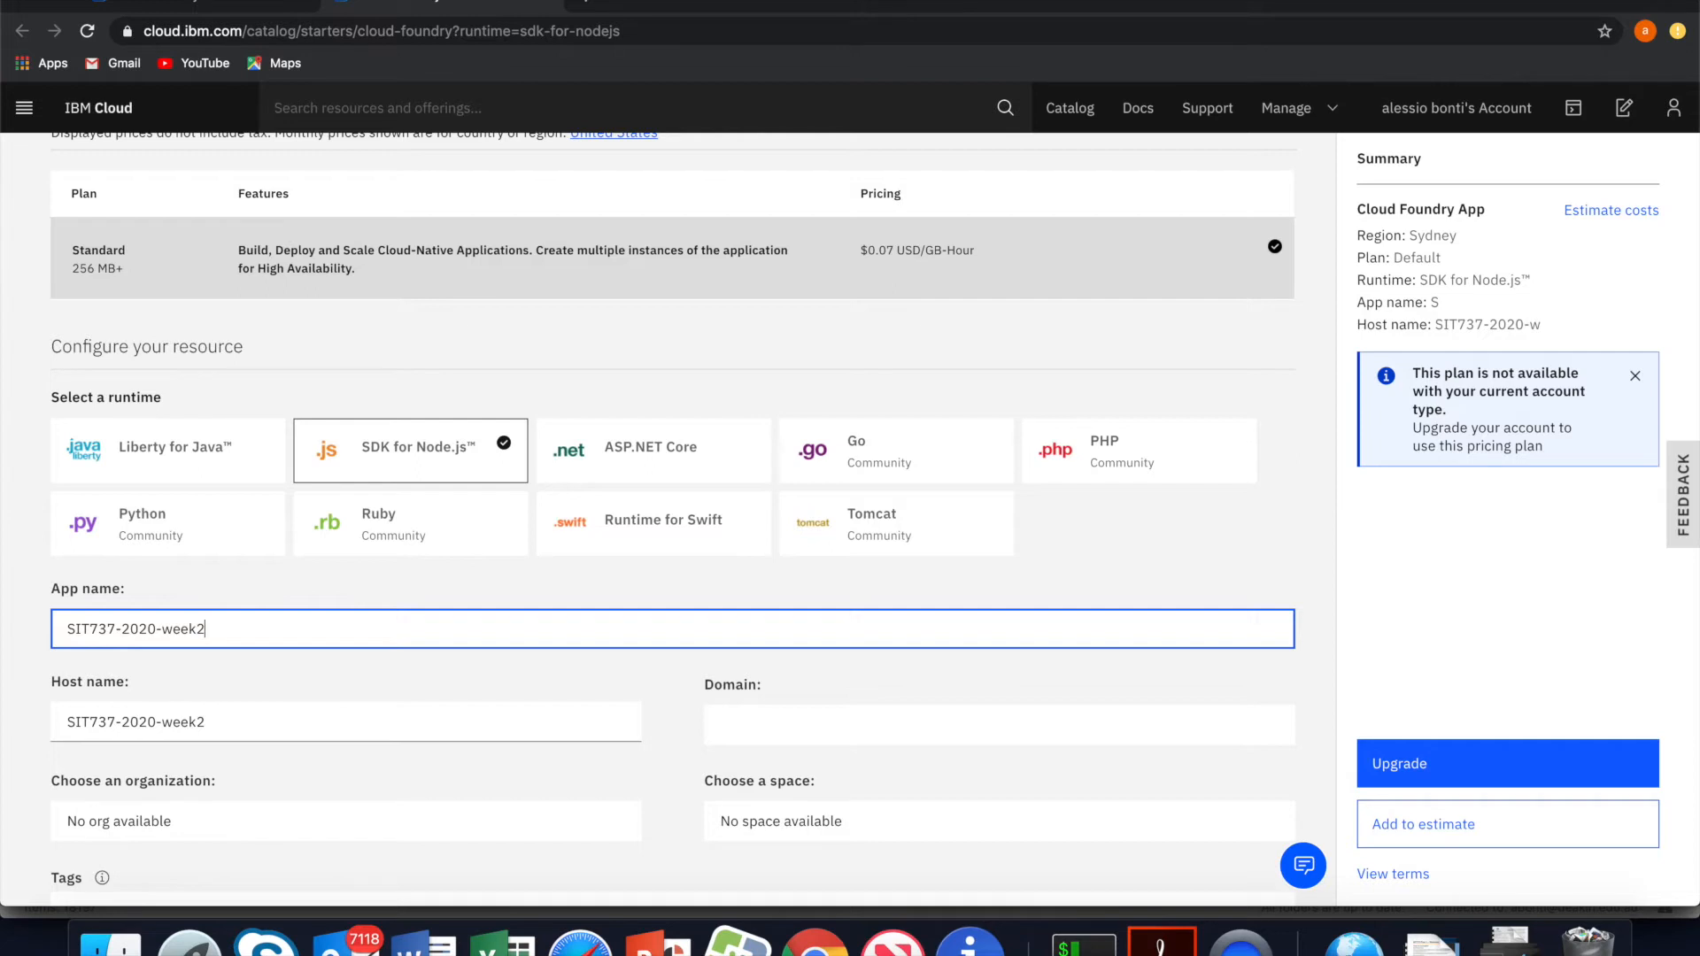
Check the rest of the app form and change the region to Dallas.
{"action": "scroll", "coordinate": [254, 725], "scroll_direction": "down", "scroll_amount": 3}
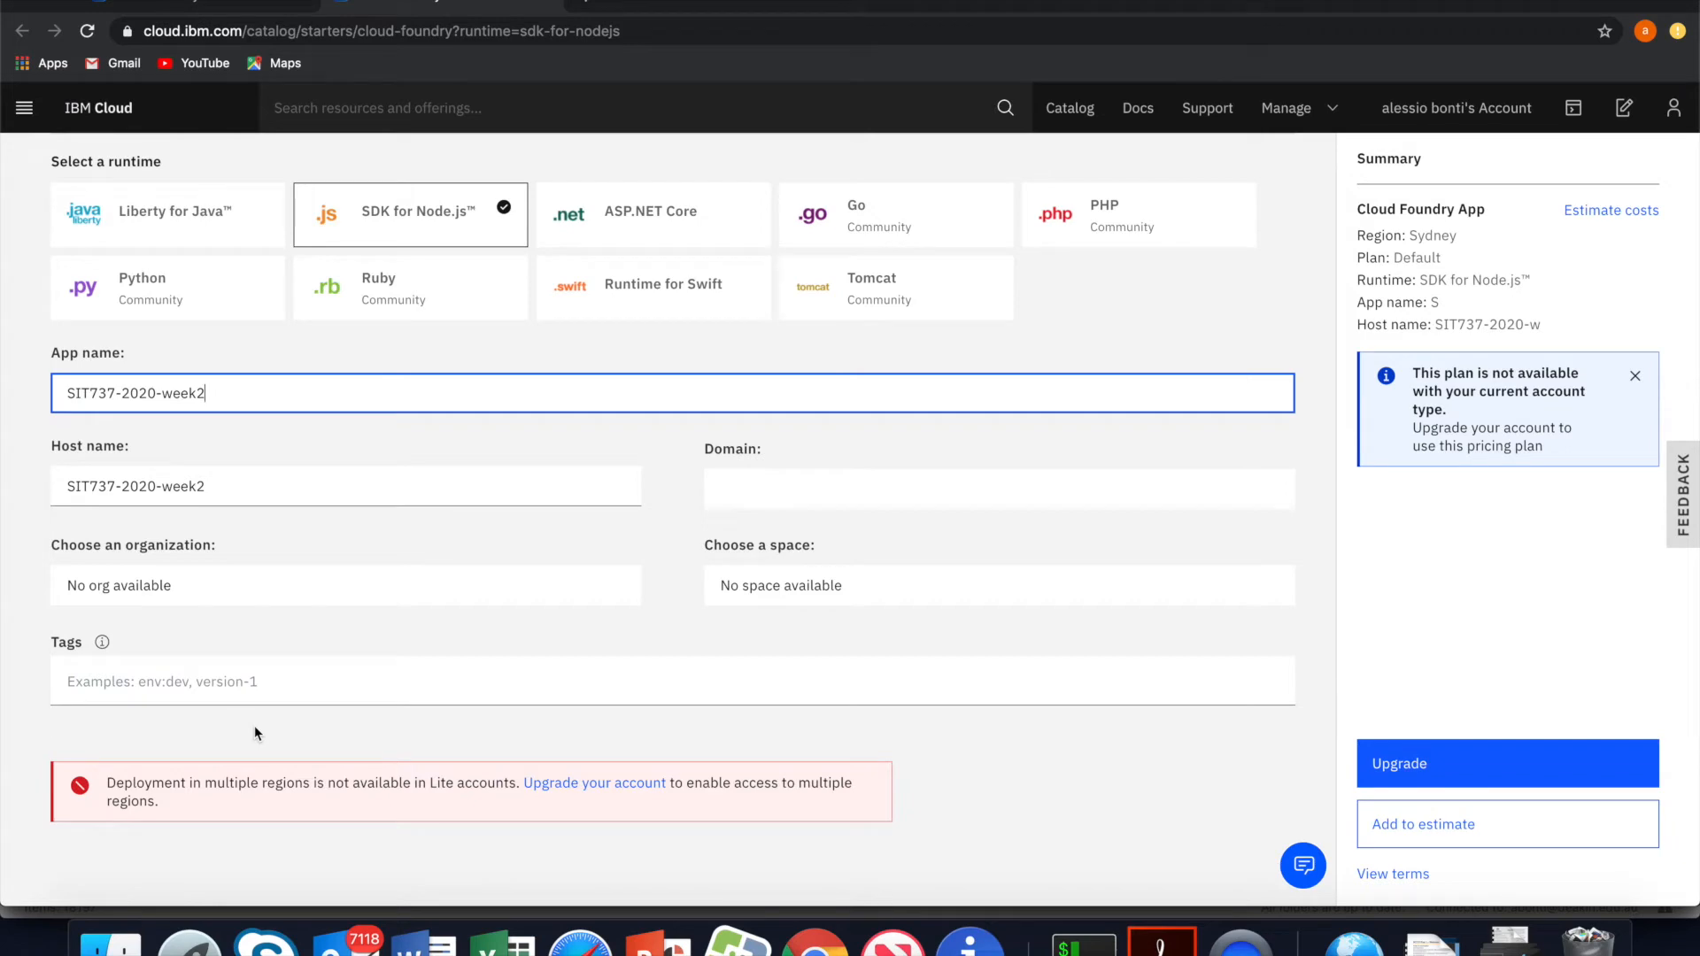
{"action": "scroll", "coordinate": [266, 682], "scroll_direction": "up", "scroll_amount": 2}
{"action": "scroll", "coordinate": [282, 637], "scroll_direction": "down", "scroll_amount": 2}
{"action": "scroll", "coordinate": [282, 638], "scroll_direction": "up", "scroll_amount": 8}
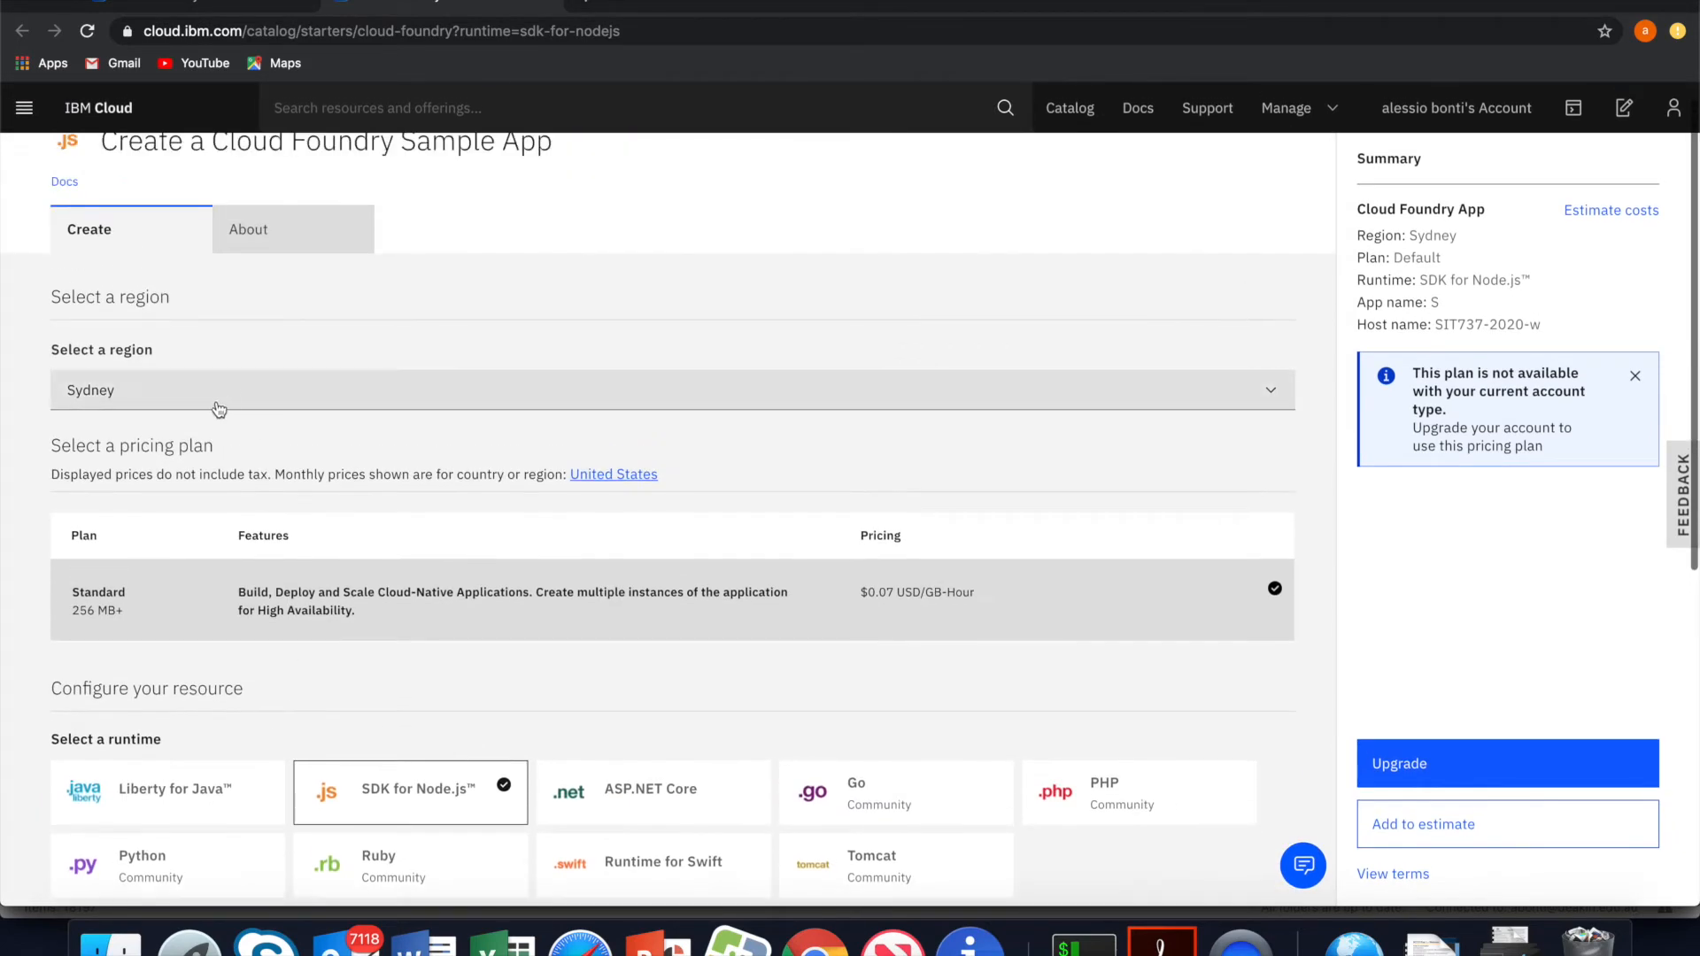
{"action": "left_click", "coordinate": [218, 407]}
{"action": "left_click", "coordinate": [174, 589]}
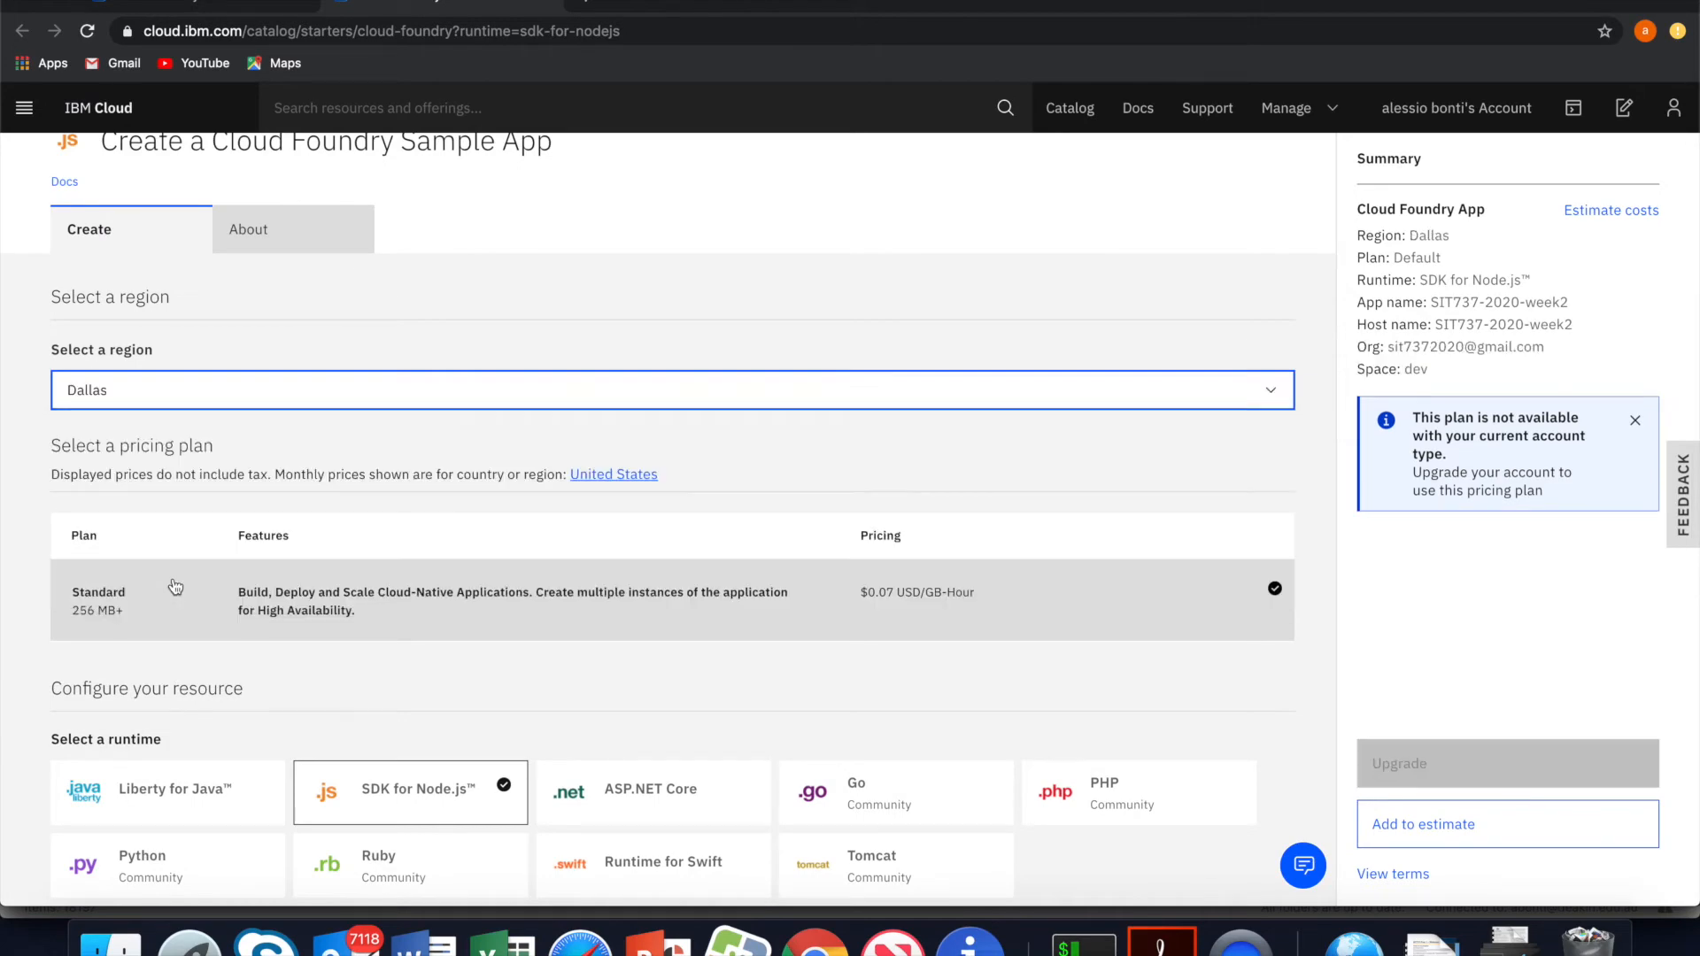
Review the Lite pricing plan, runtime, app name, host name, domain, organization and space settings of the new app.
{"action": "scroll", "coordinate": [175, 587], "scroll_direction": "down", "scroll_amount": 6}
{"action": "scroll", "coordinate": [175, 585], "scroll_direction": "down", "scroll_amount": 3}
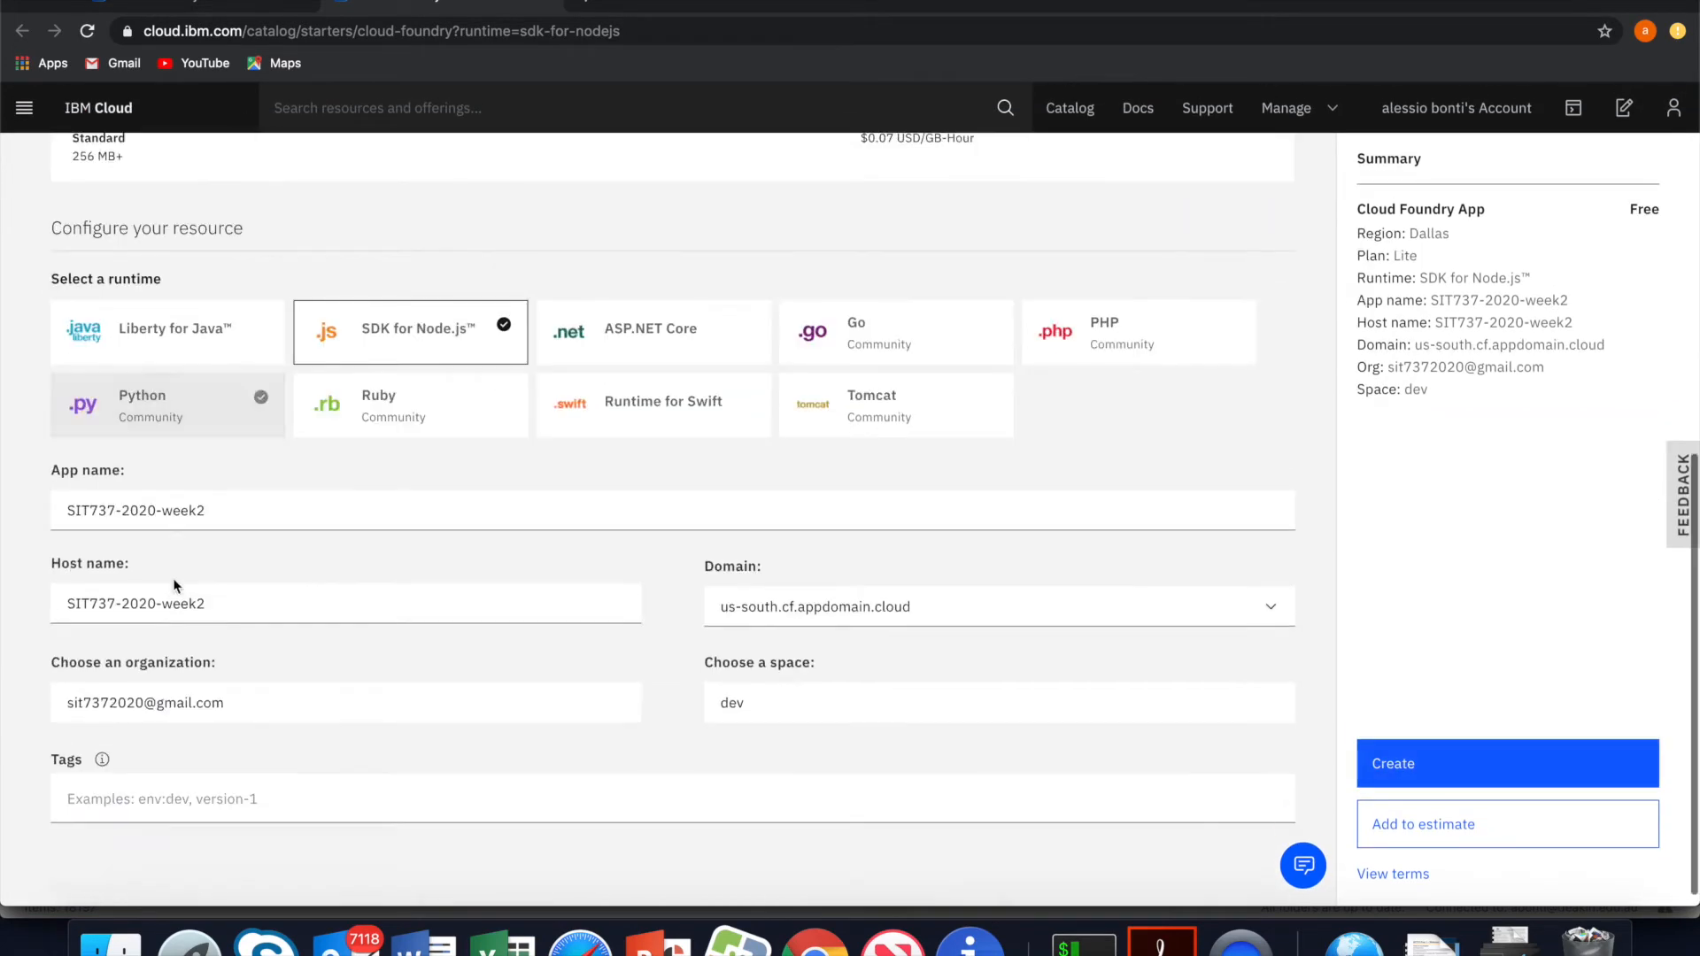
{"action": "scroll", "coordinate": [174, 584], "scroll_direction": "up", "scroll_amount": 5}
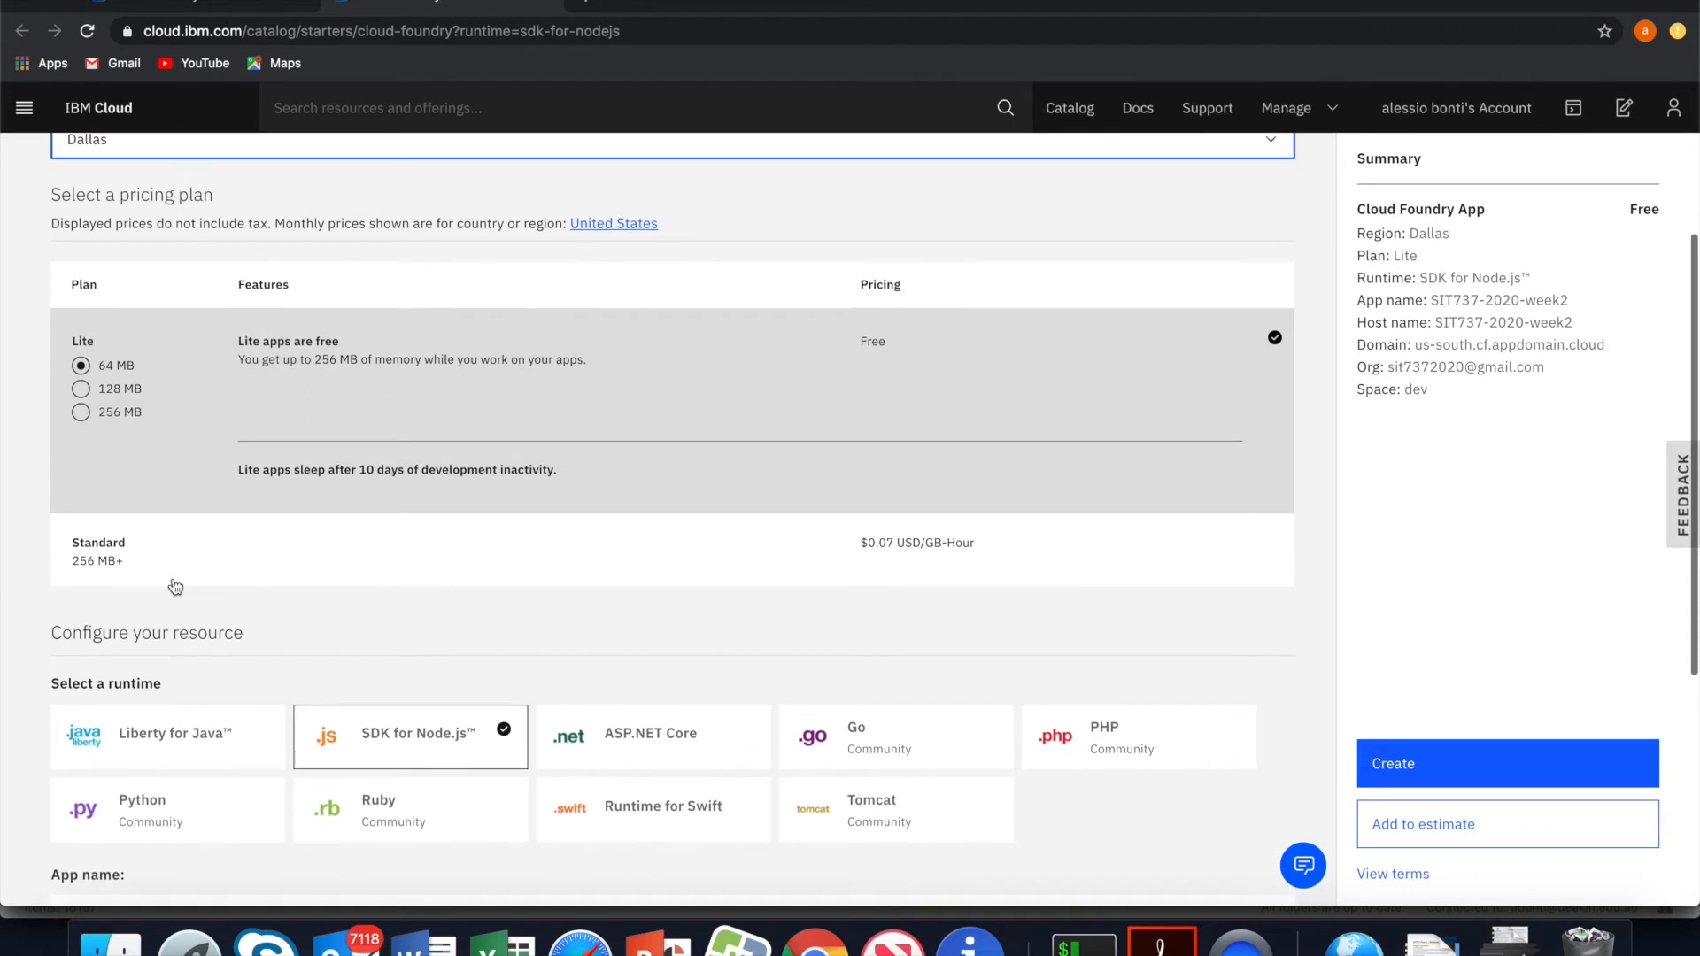
{"action": "scroll", "coordinate": [176, 586], "scroll_direction": "down", "scroll_amount": 5}
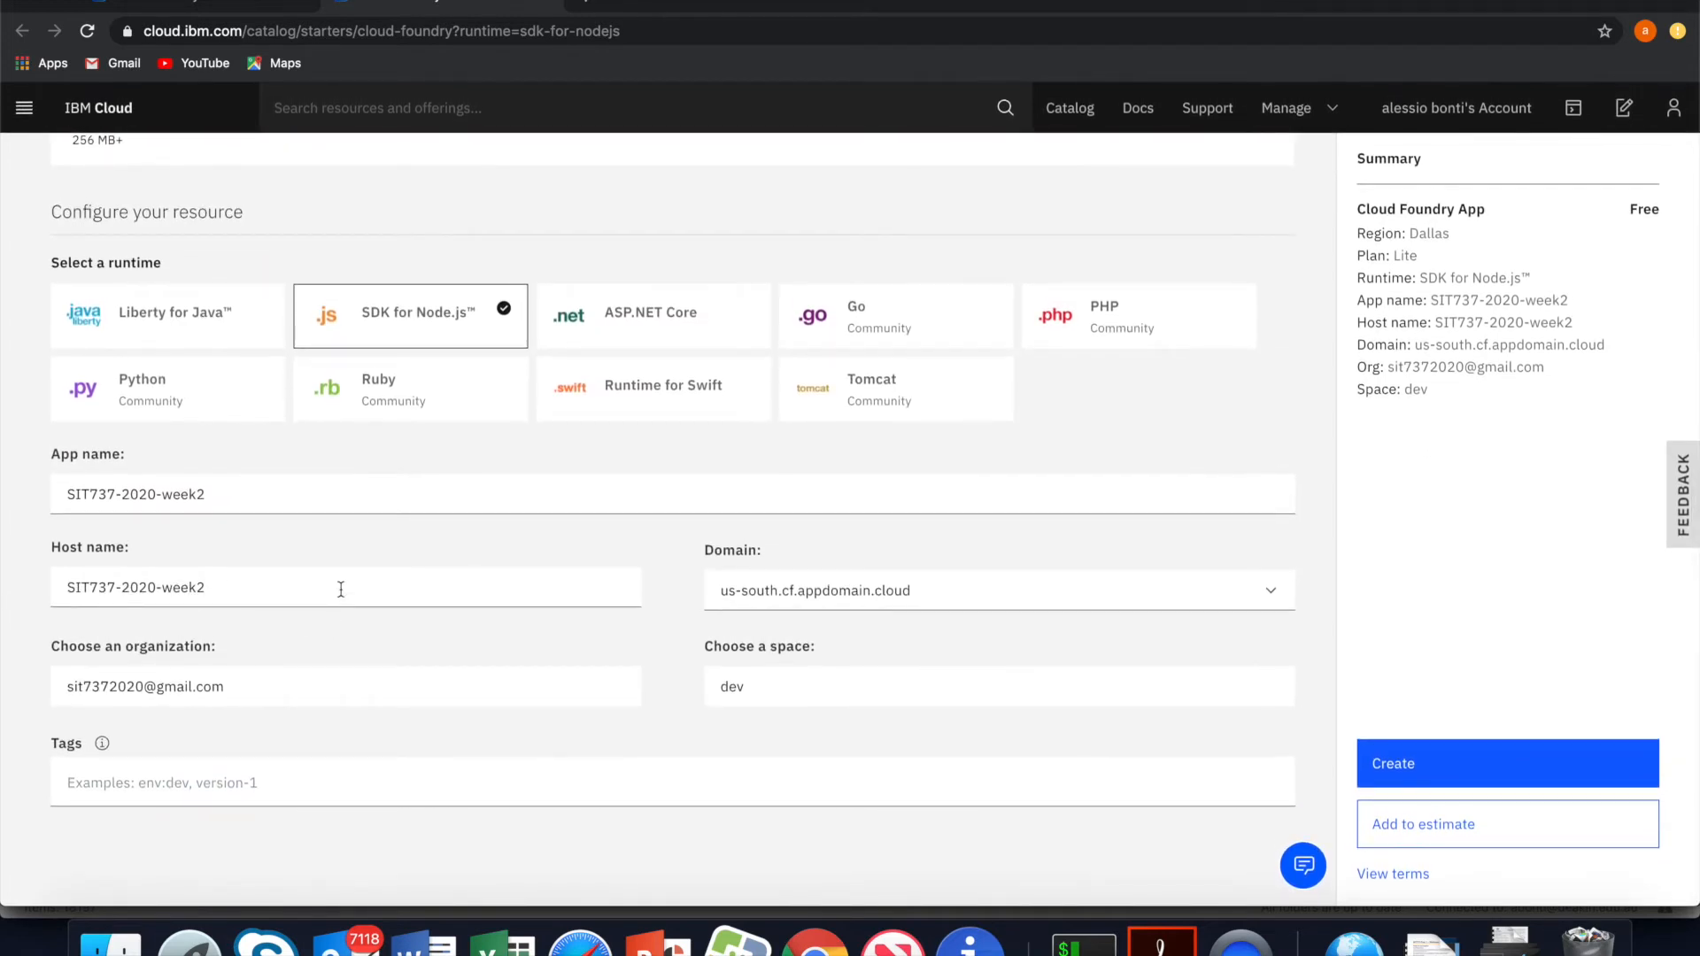
{"action": "scroll", "coordinate": [341, 589], "scroll_direction": "up", "scroll_amount": 4}
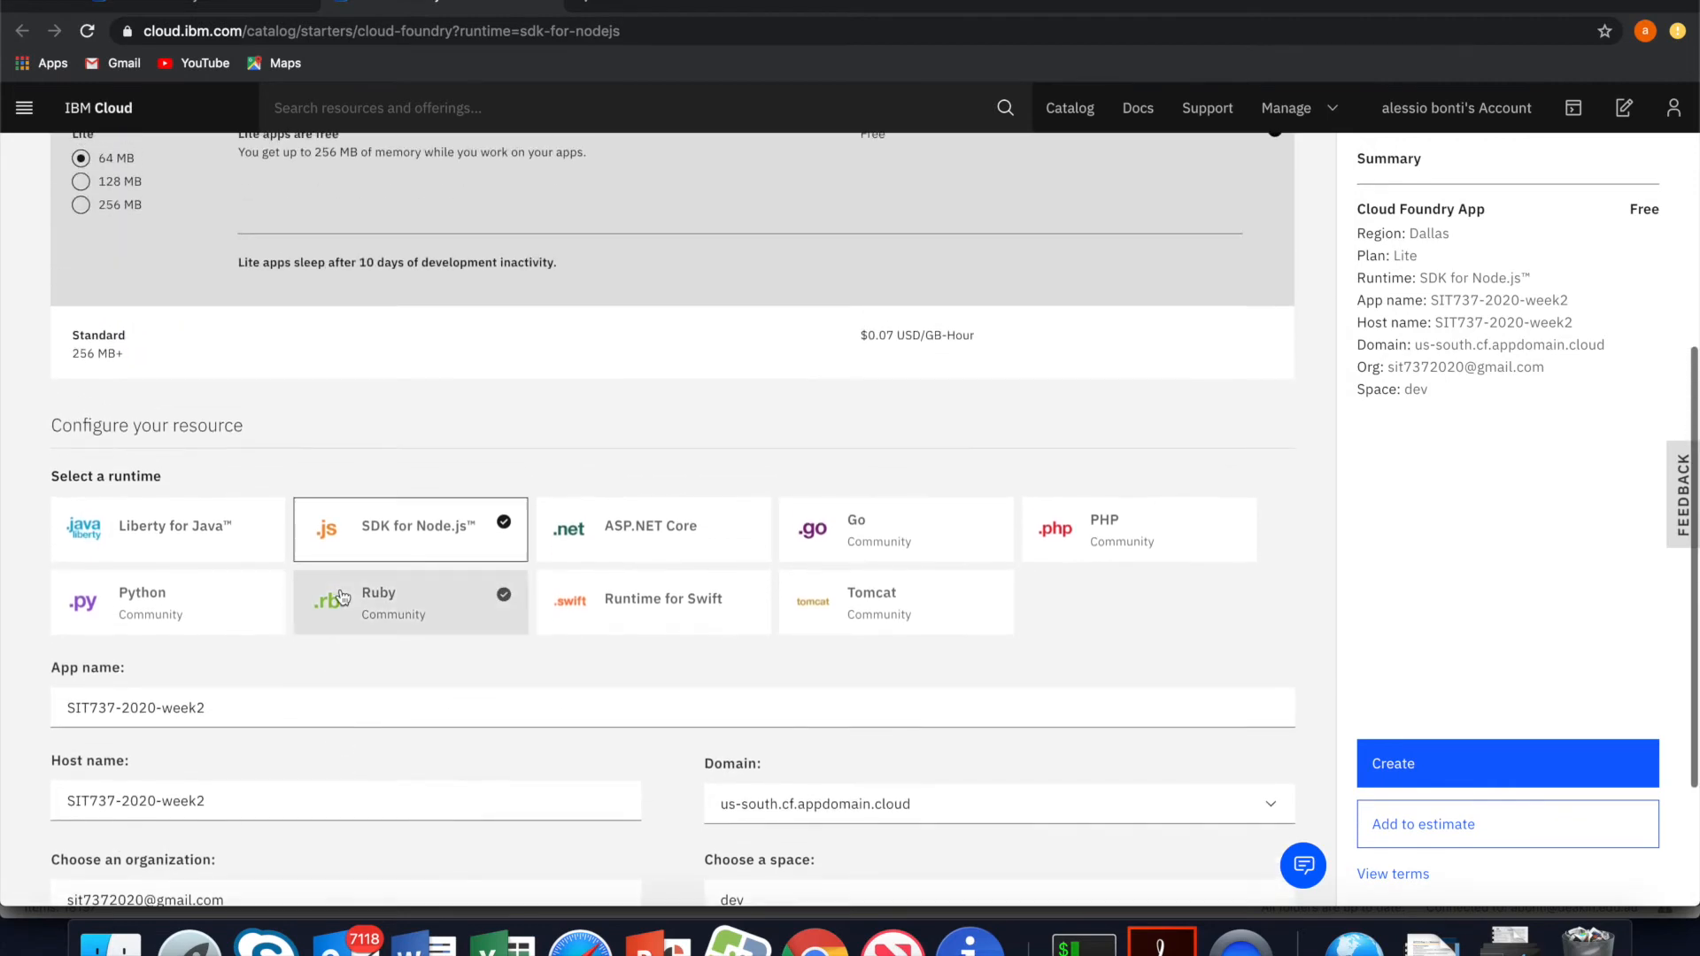
{"action": "scroll", "coordinate": [343, 597], "scroll_direction": "up", "scroll_amount": 2}
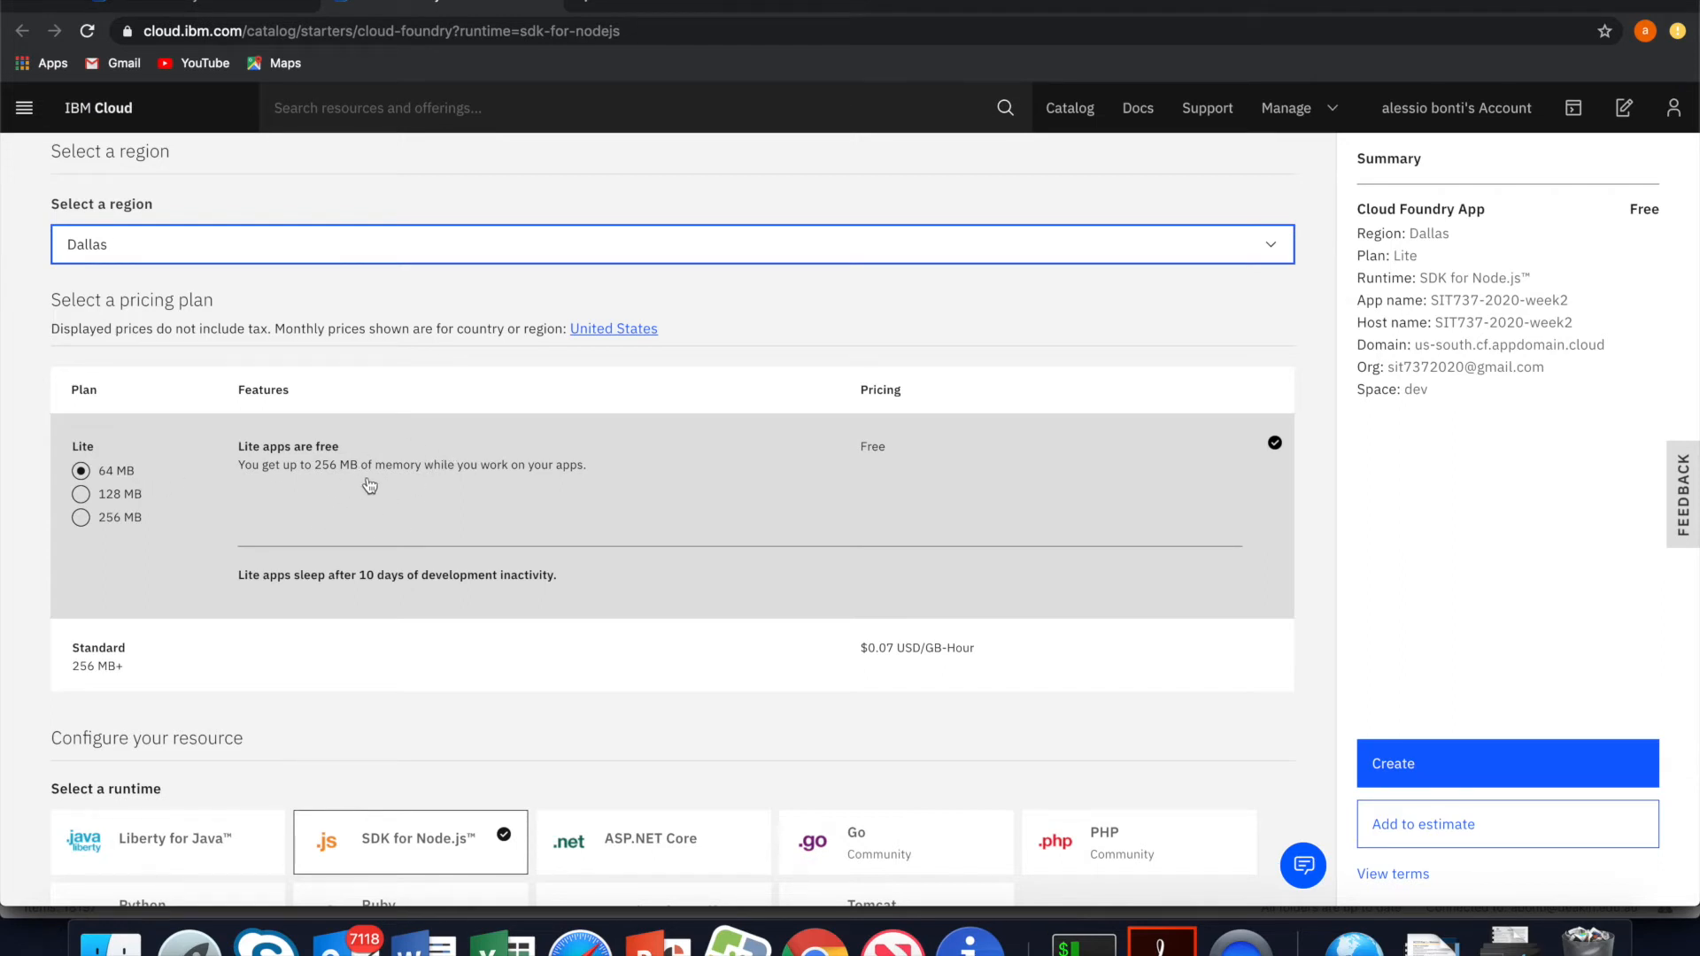
{"action": "scroll", "coordinate": [344, 482], "scroll_direction": "down", "scroll_amount": 3}
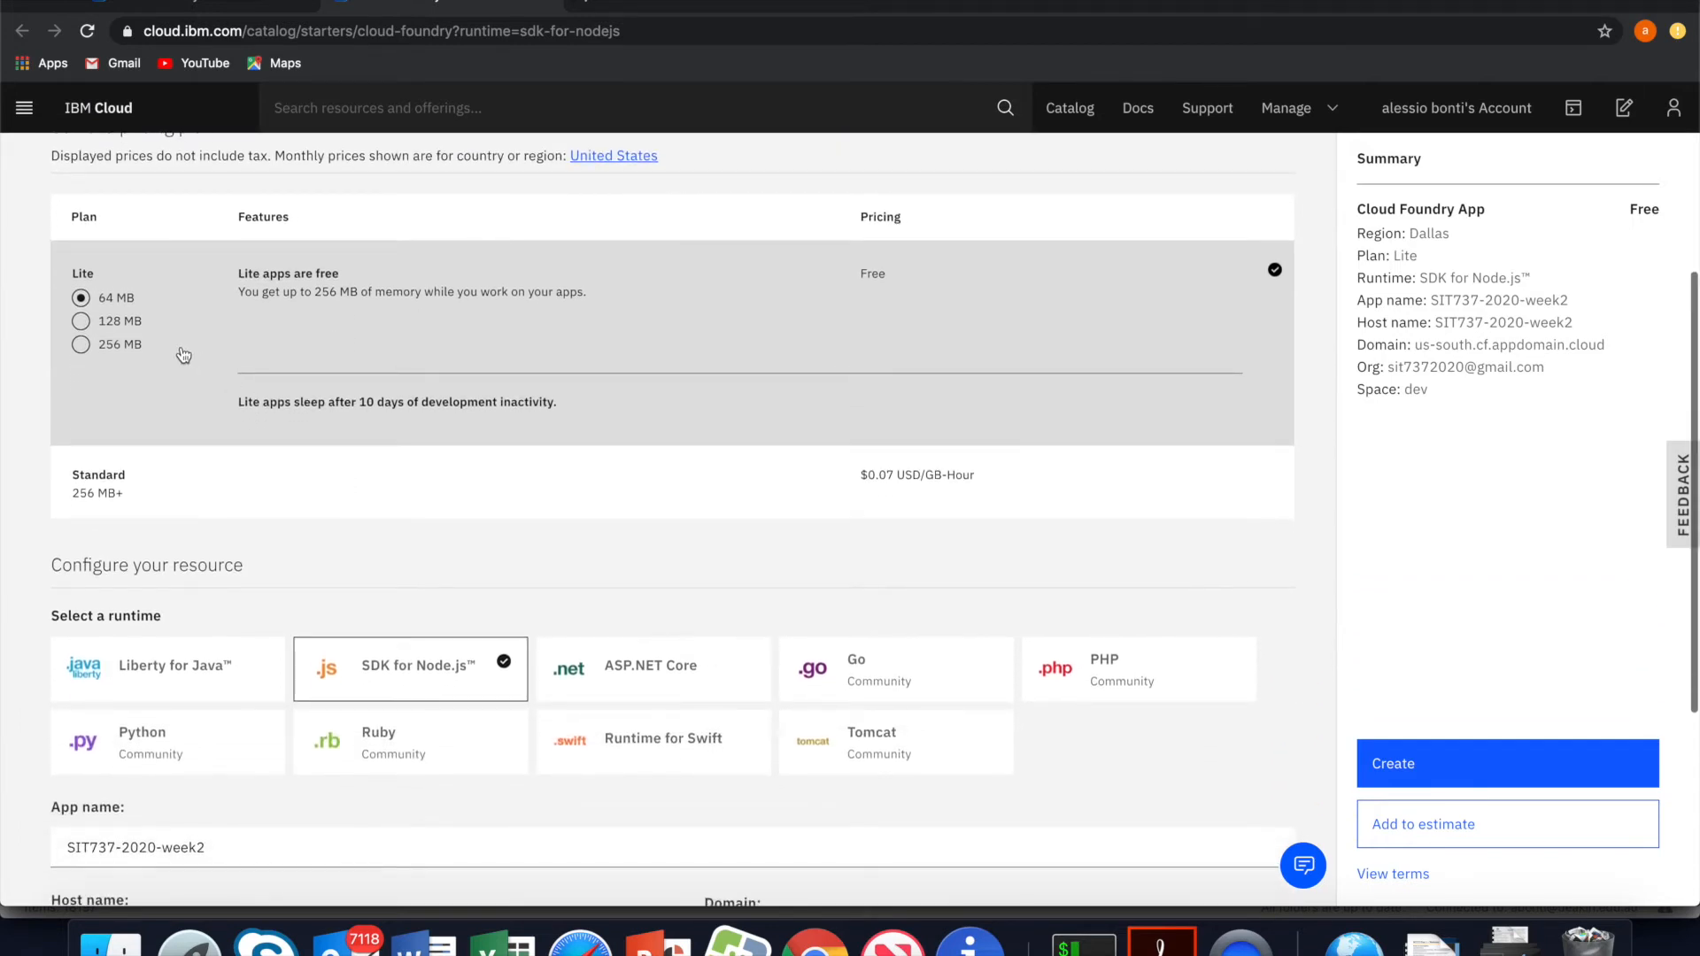
{"action": "scroll", "coordinate": [305, 542], "scroll_direction": "down", "scroll_amount": 2}
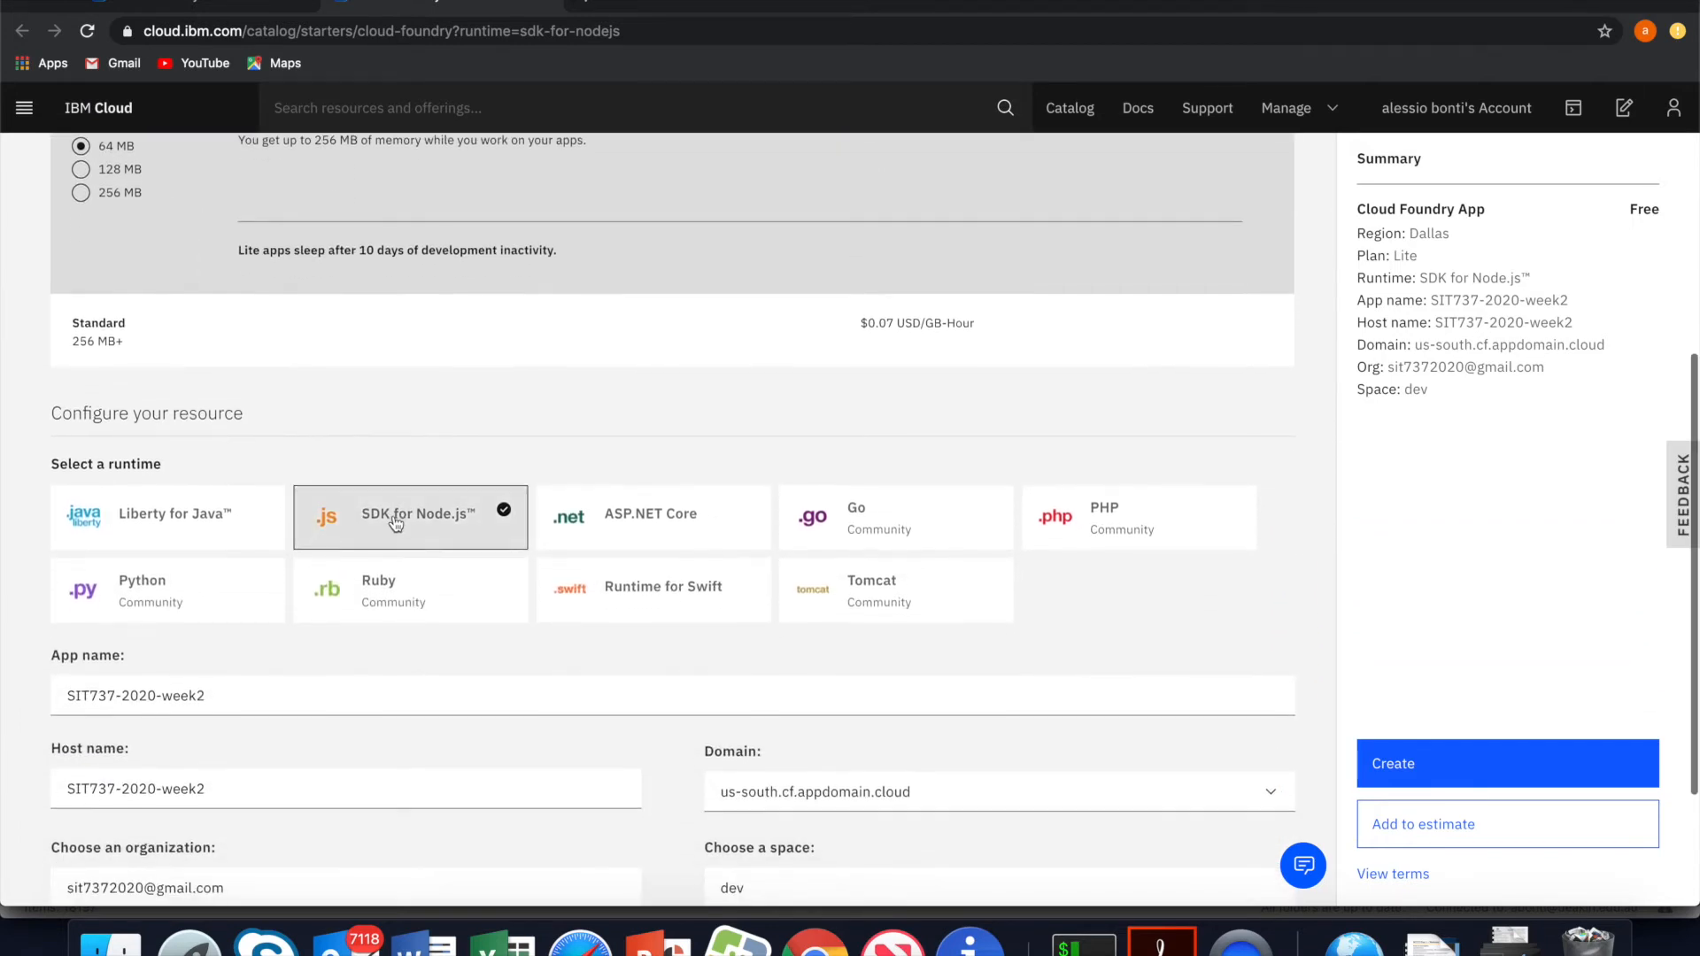
{"action": "scroll", "coordinate": [385, 639], "scroll_direction": "down", "scroll_amount": 3}
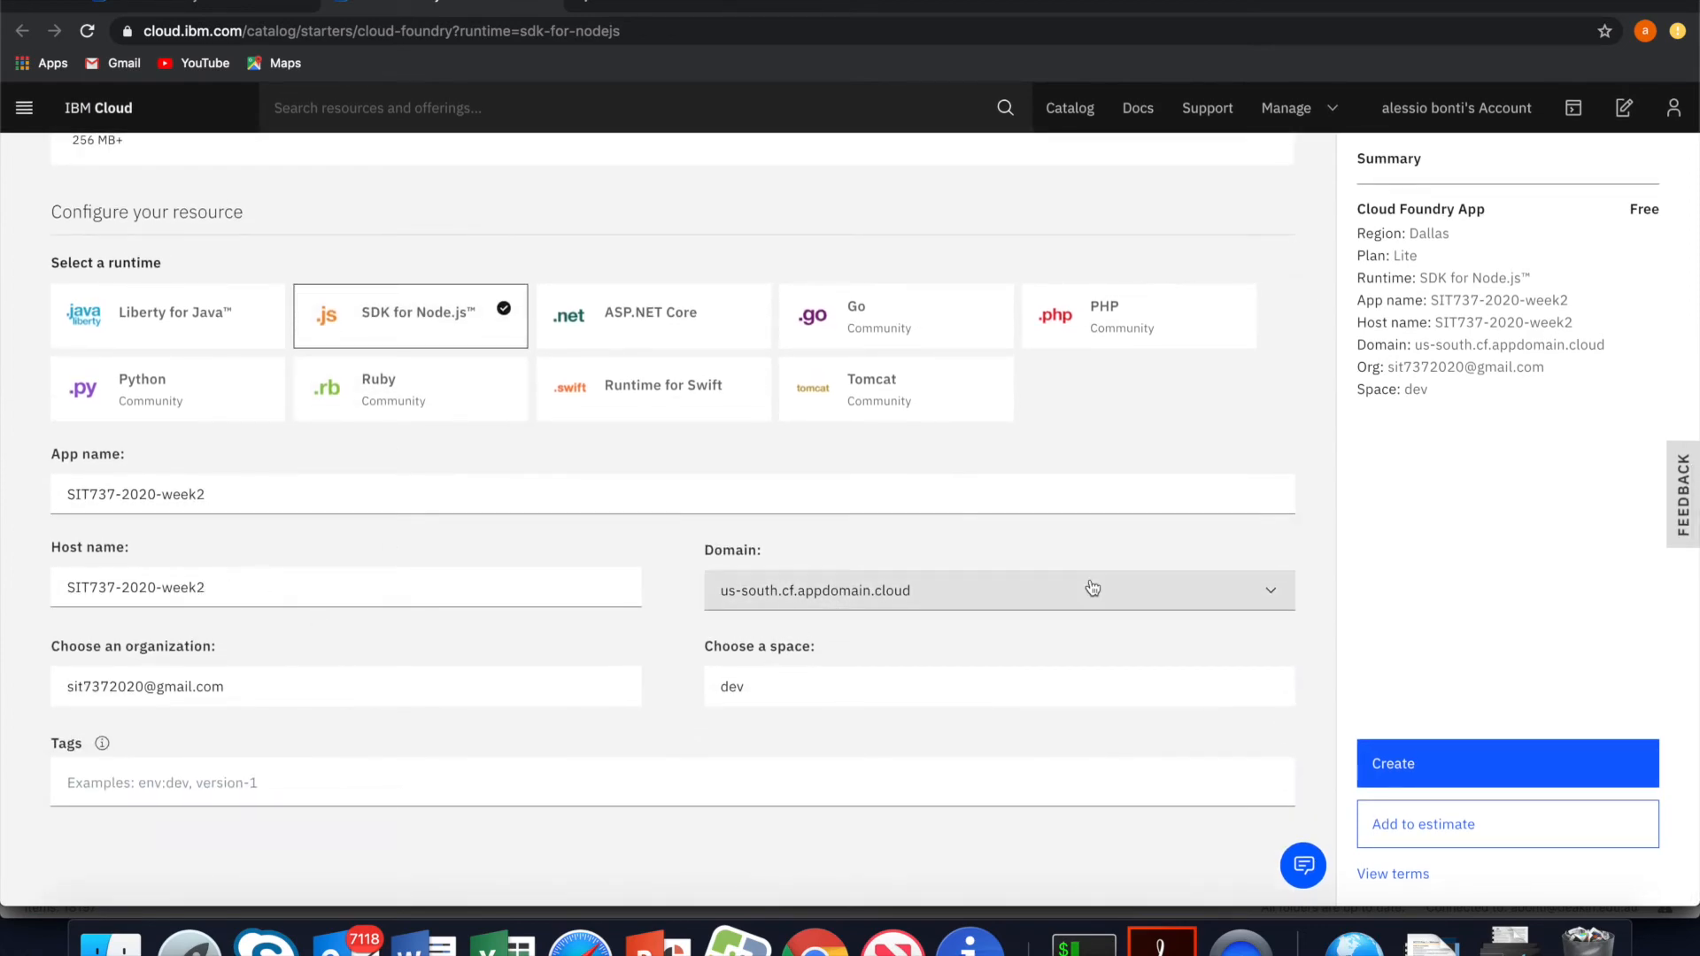
Create the Cloud Foundry app with the configured settings.
{"action": "scroll", "coordinate": [1089, 588], "scroll_direction": "up", "scroll_amount": 8}
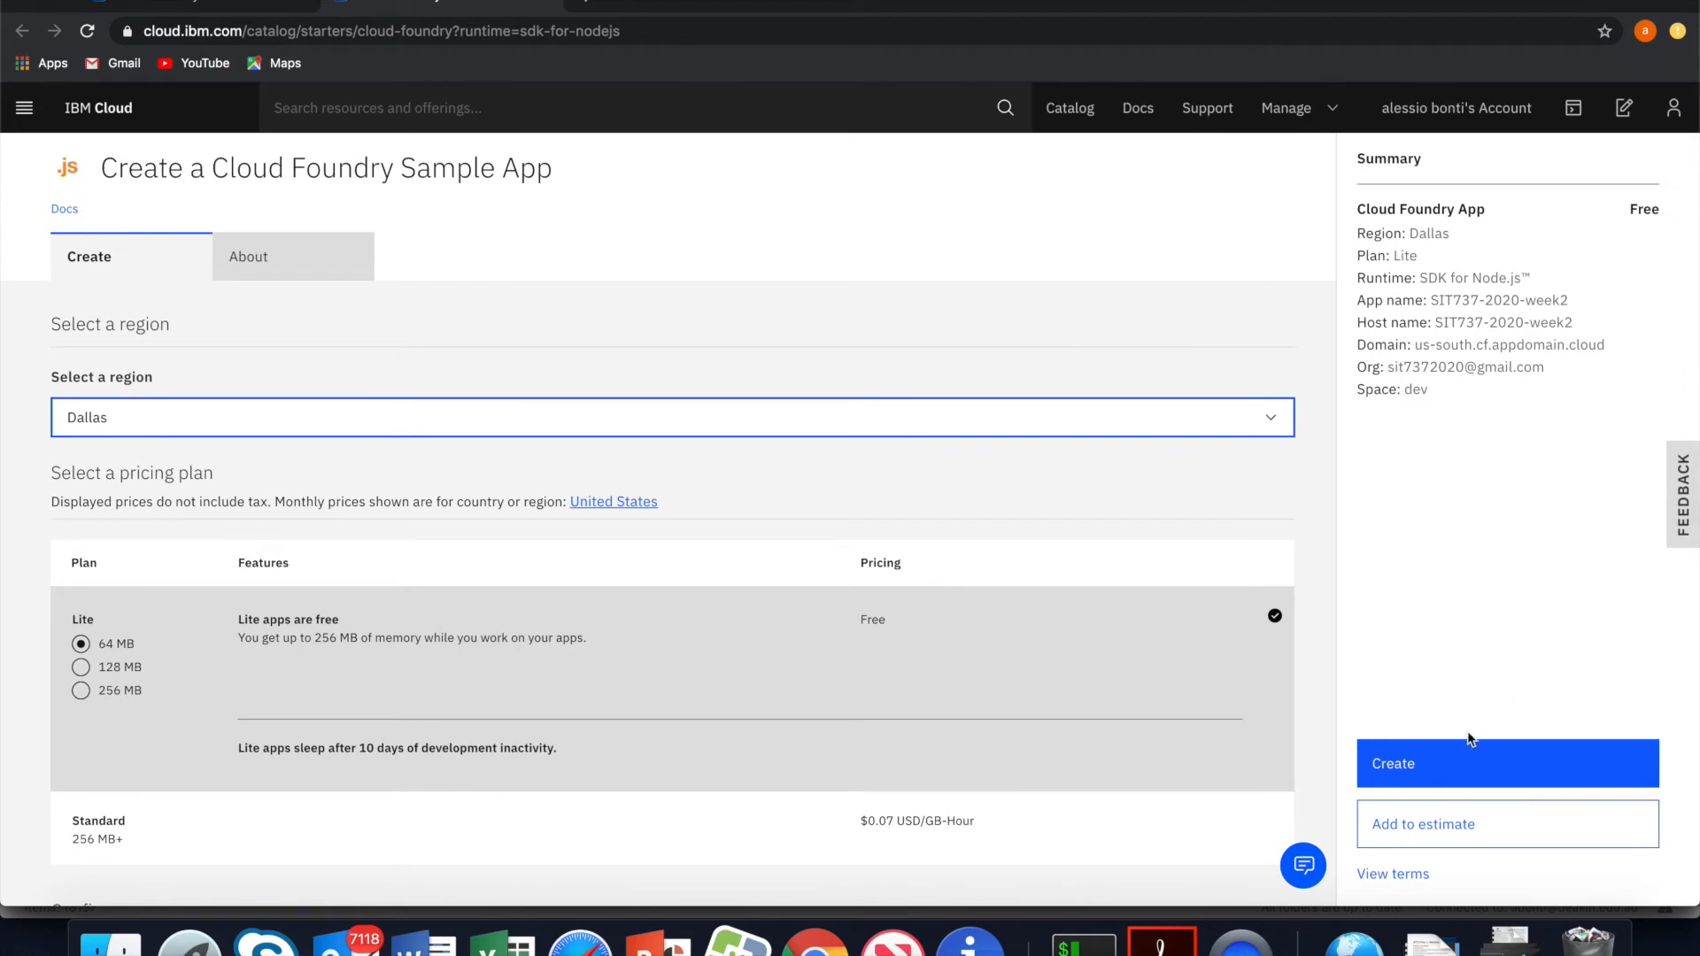
{"action": "left_click", "coordinate": [1447, 761]}
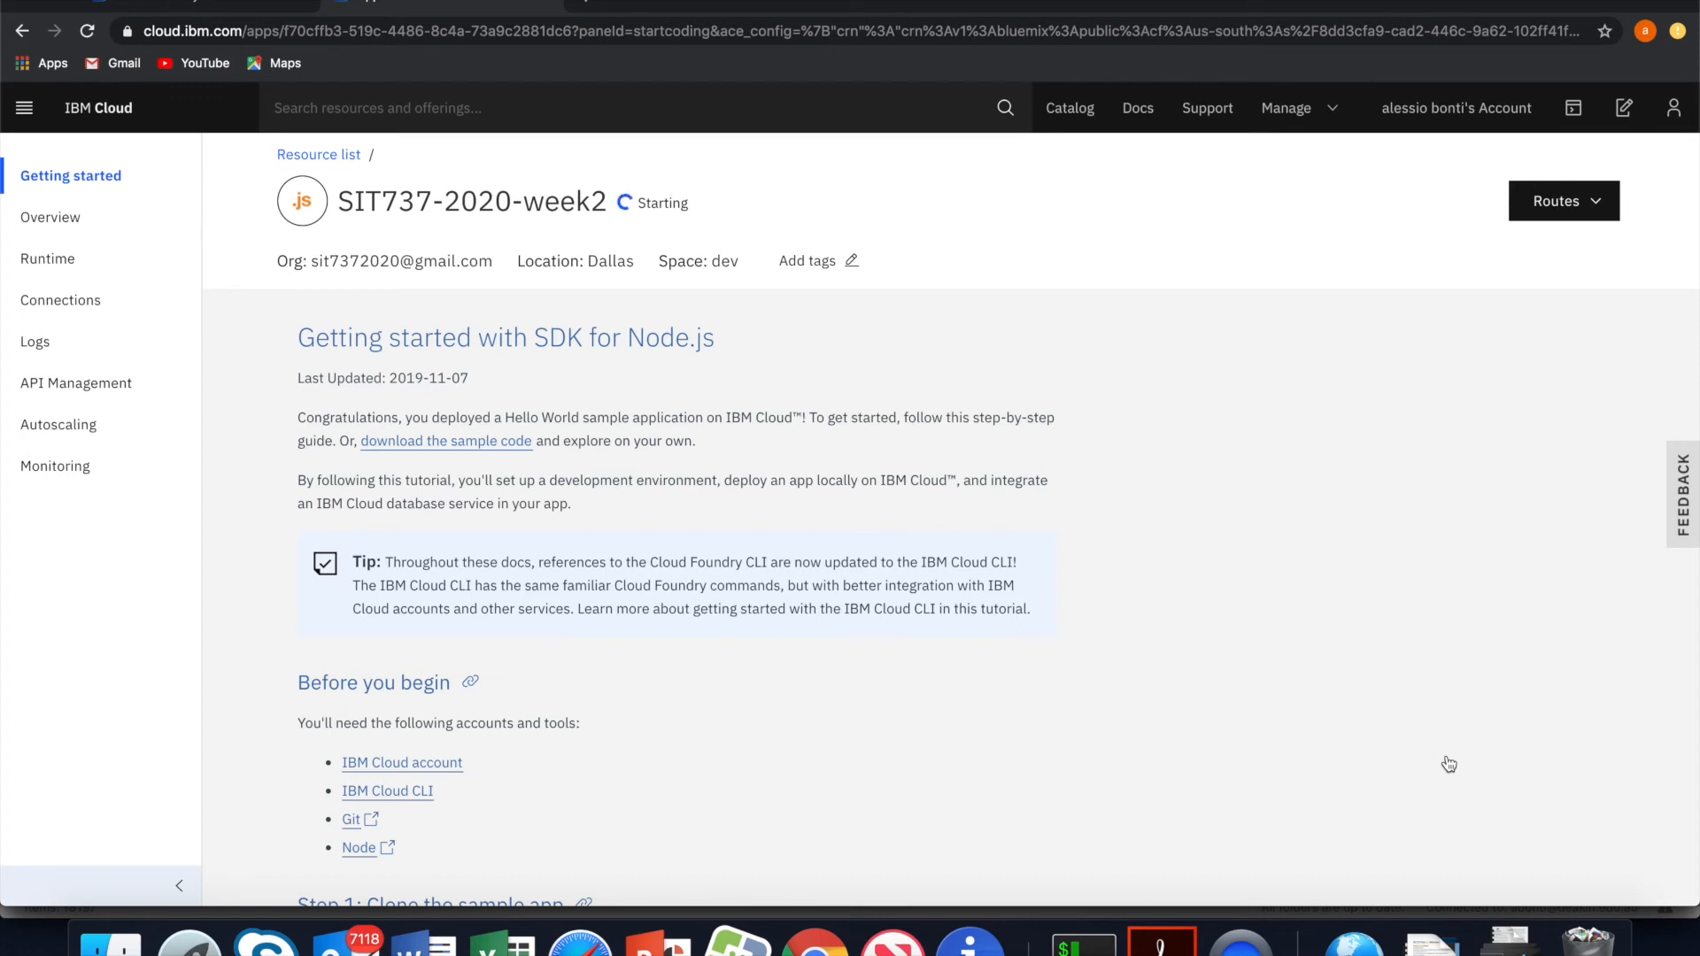
Read through the app's getting-started guide for the SDK for Node.js, including the clone and local run instructions.
{"action": "scroll", "coordinate": [1448, 764], "scroll_direction": "down", "scroll_amount": 3}
{"action": "scroll", "coordinate": [1448, 764], "scroll_direction": "down", "scroll_amount": 3}
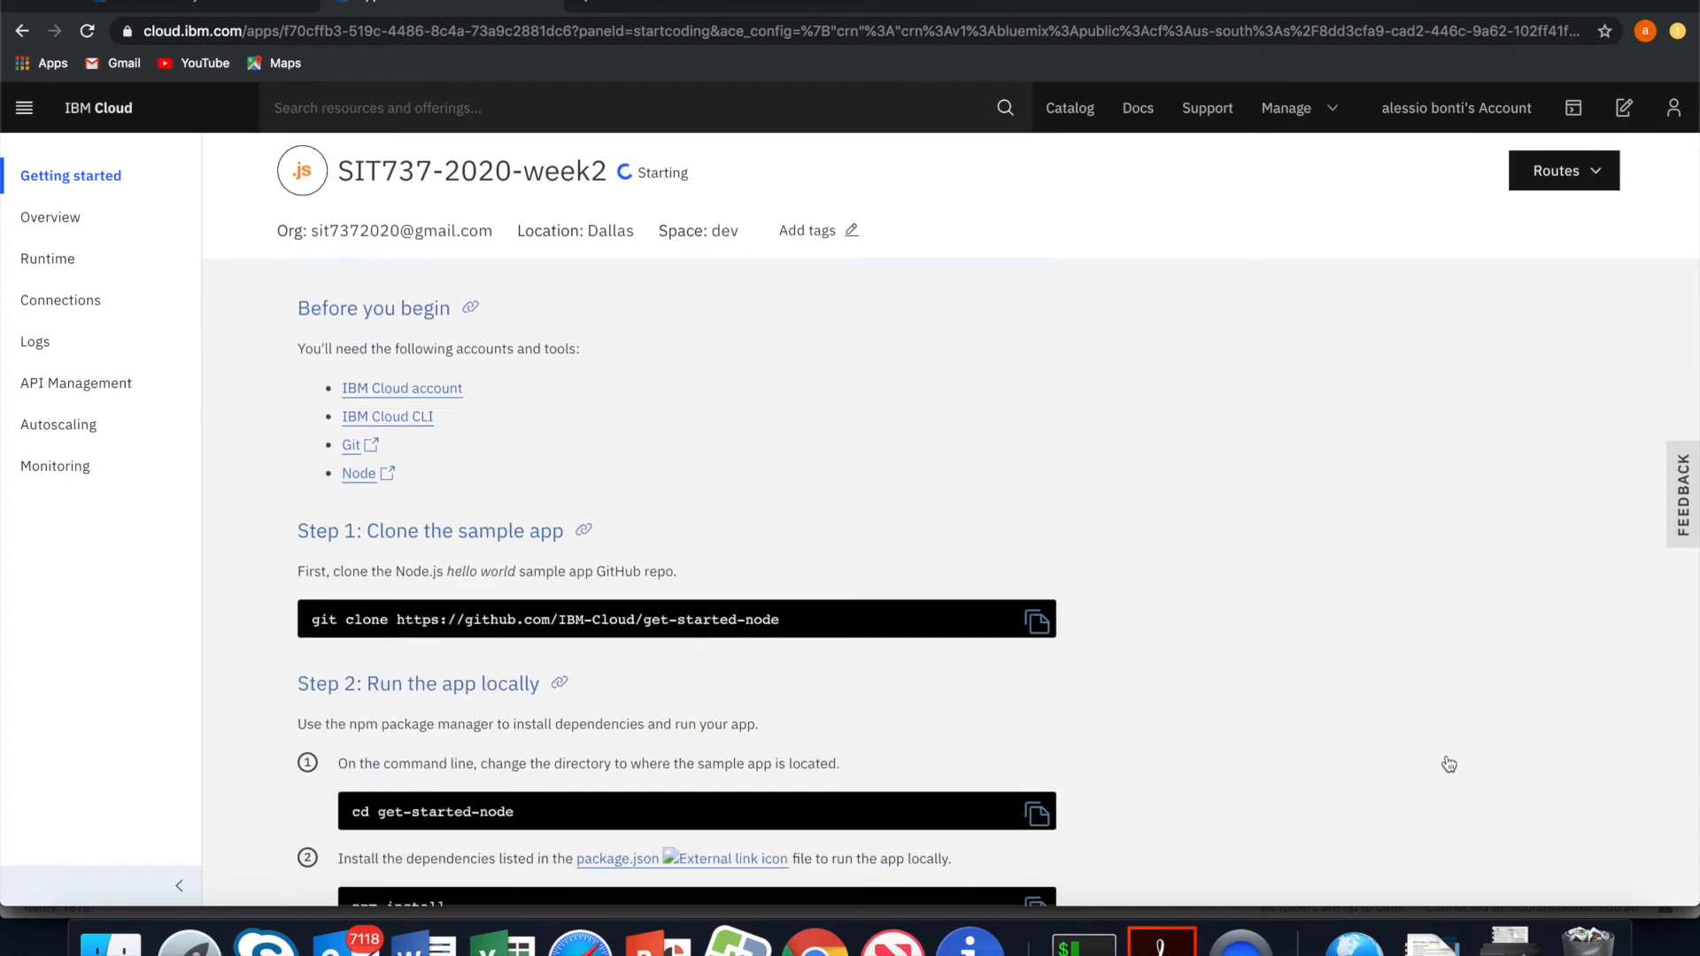
{"action": "scroll", "coordinate": [1449, 764], "scroll_direction": "down", "scroll_amount": 5}
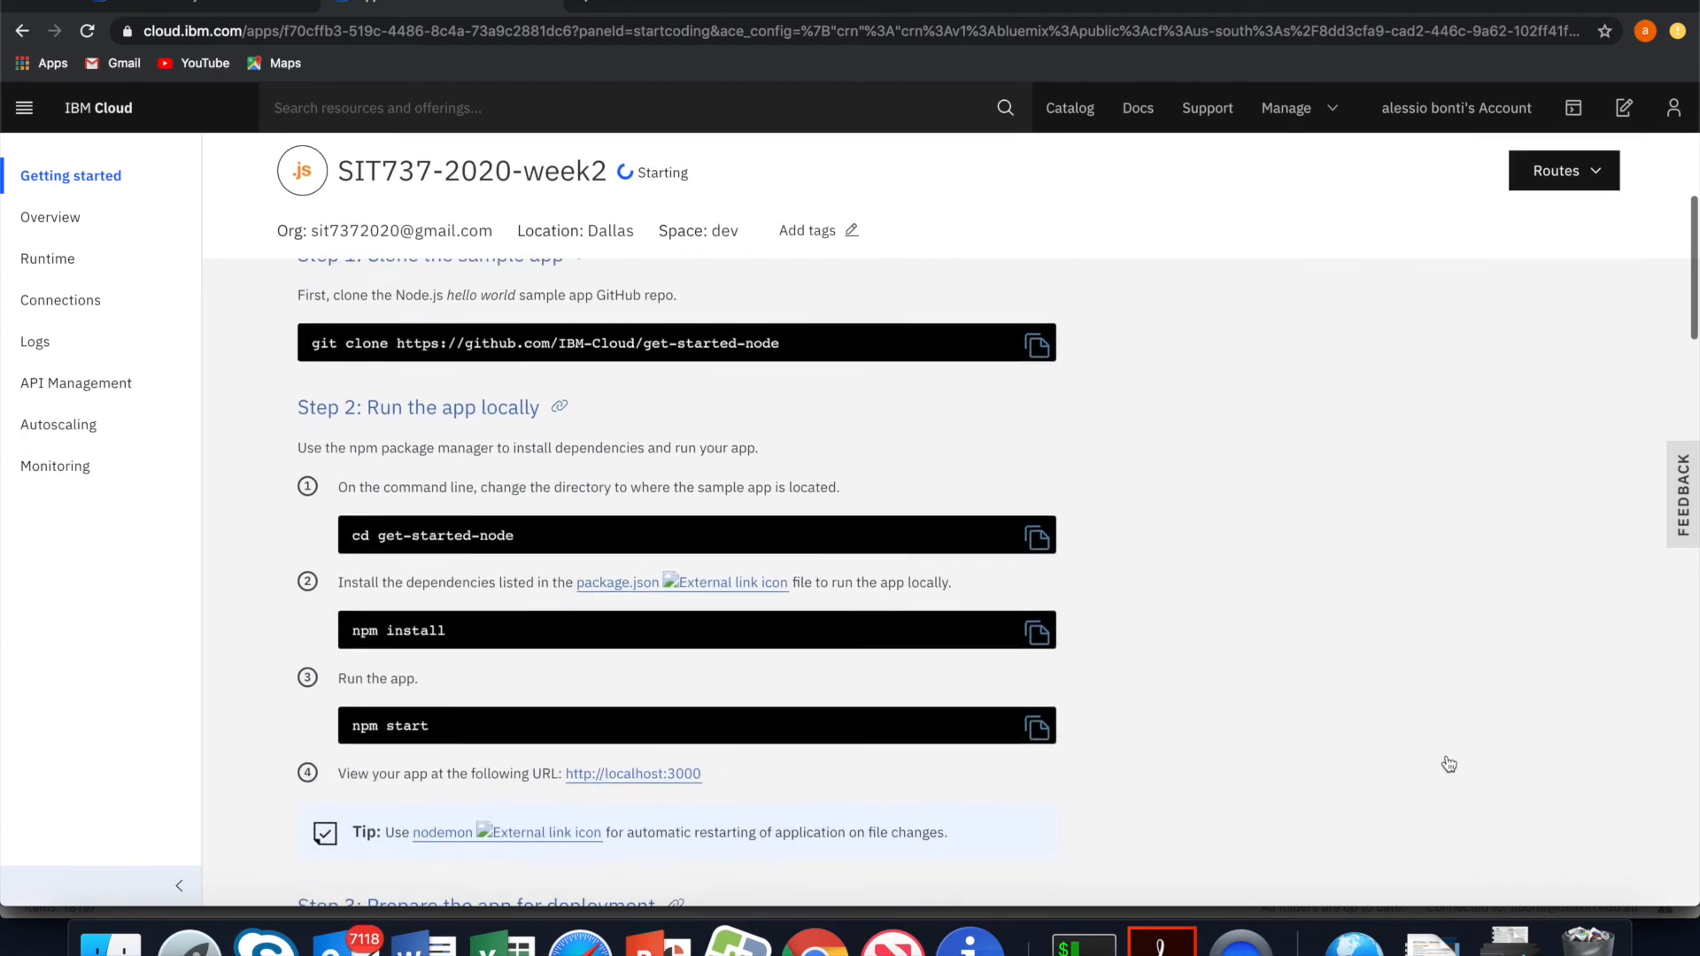
{"action": "scroll", "coordinate": [1449, 764], "scroll_direction": "up", "scroll_amount": 10}
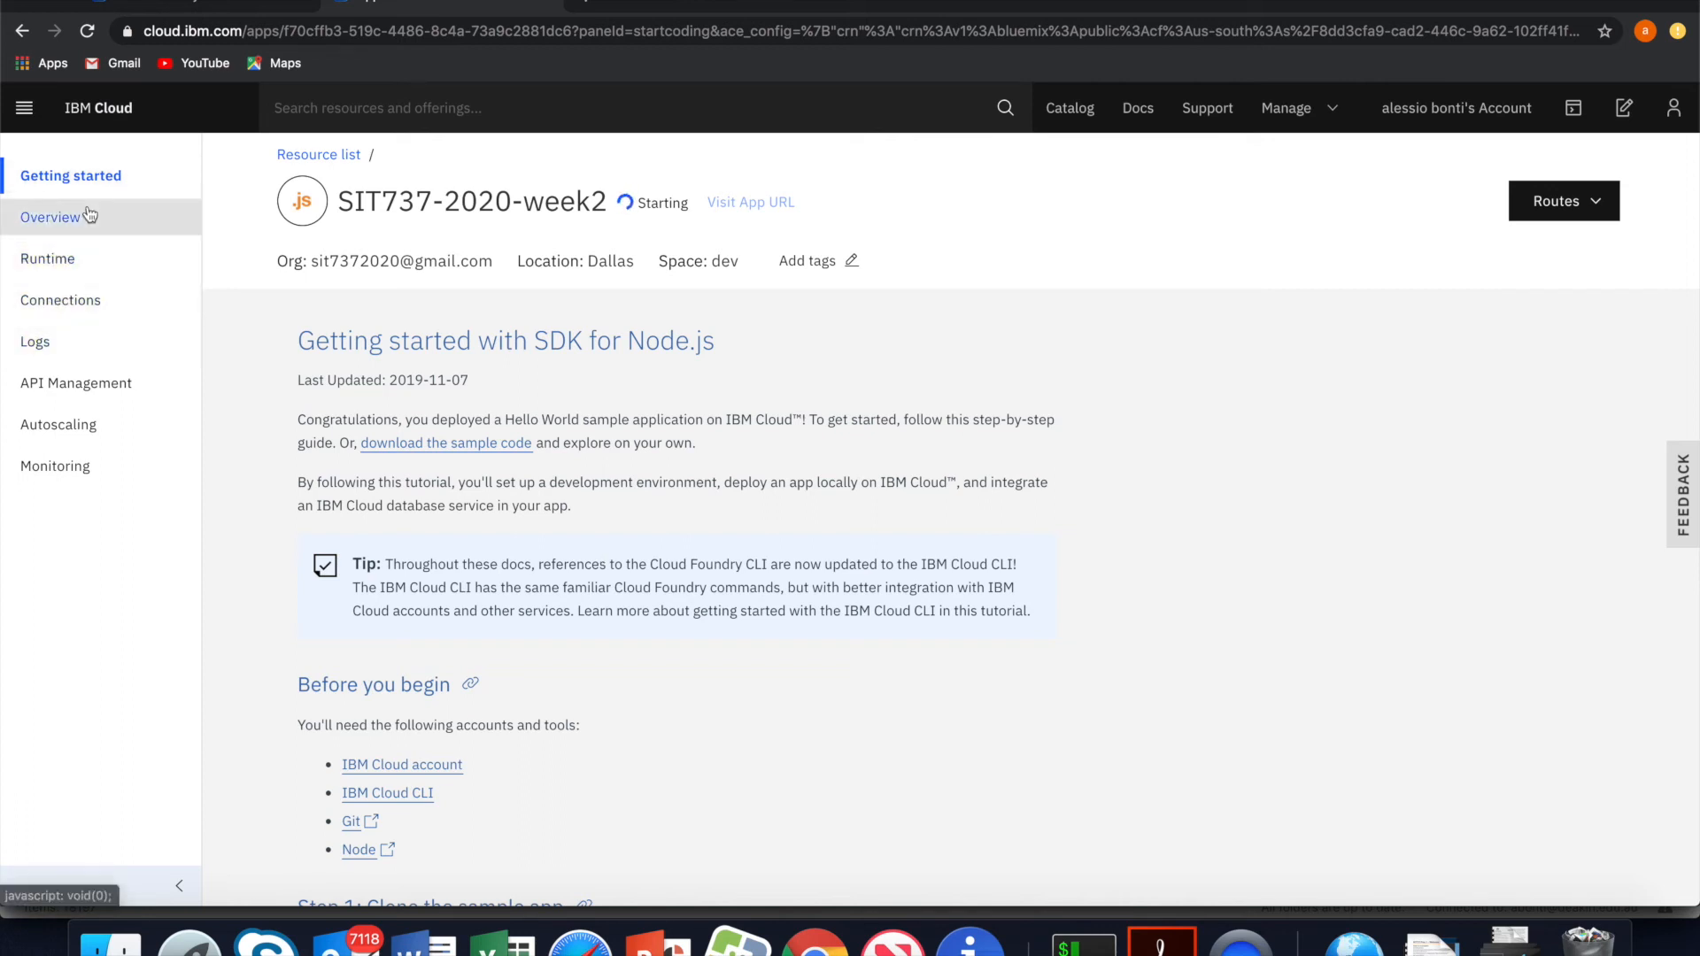
Open the app's overview and examine its runtime, connections, cost, activity feed and continuous delivery sections.
{"action": "left_click", "coordinate": [90, 215]}
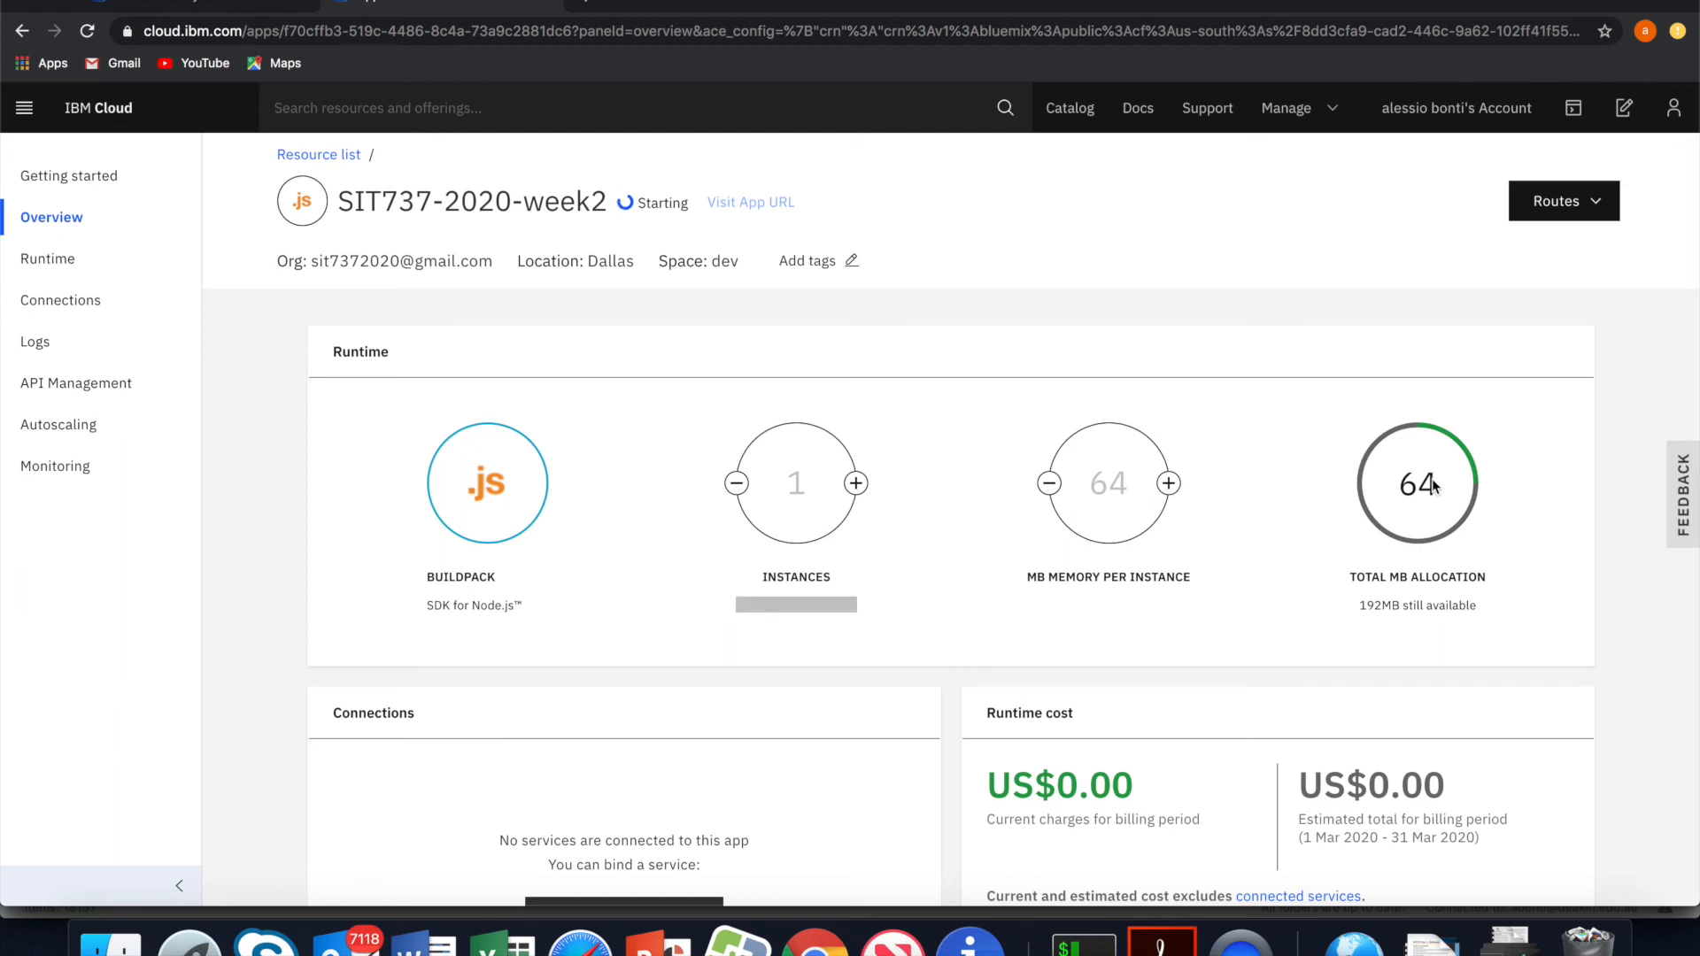
{"action": "scroll", "coordinate": [1296, 546], "scroll_direction": "down", "scroll_amount": 5}
{"action": "scroll", "coordinate": [1297, 551], "scroll_direction": "down", "scroll_amount": 4}
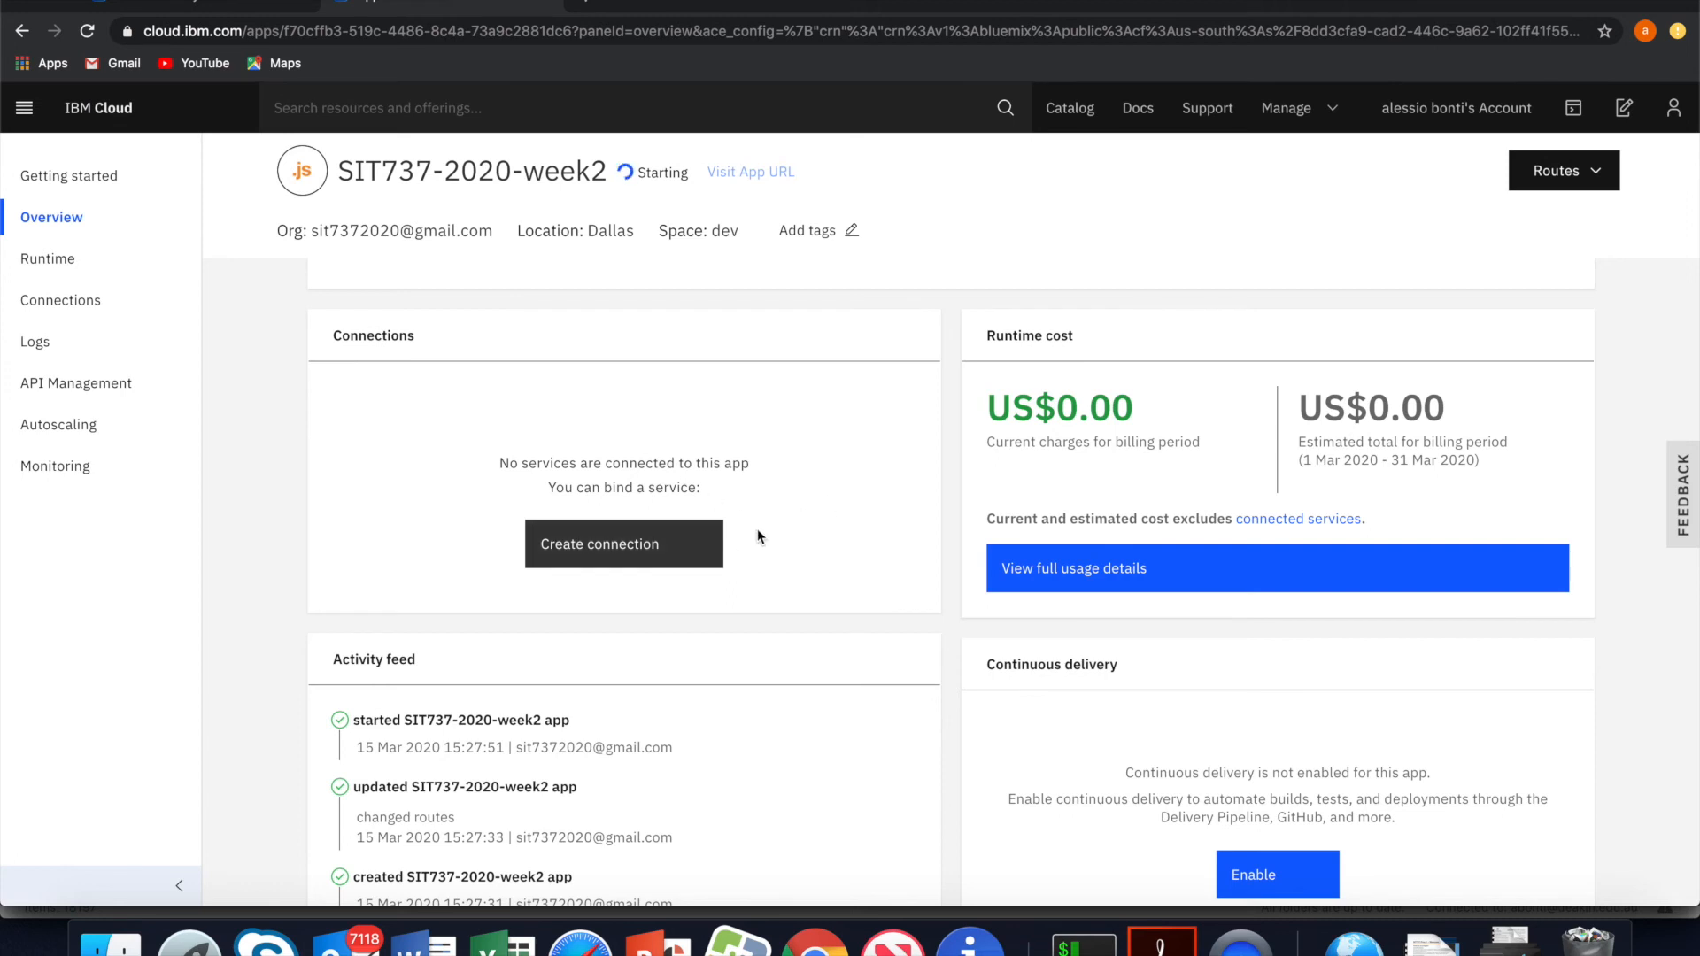
Review the activity feed and continuous delivery sections of the overview, and open the app's runtime details on memory and instances.
{"action": "scroll", "coordinate": [763, 552], "scroll_direction": "down", "scroll_amount": 2}
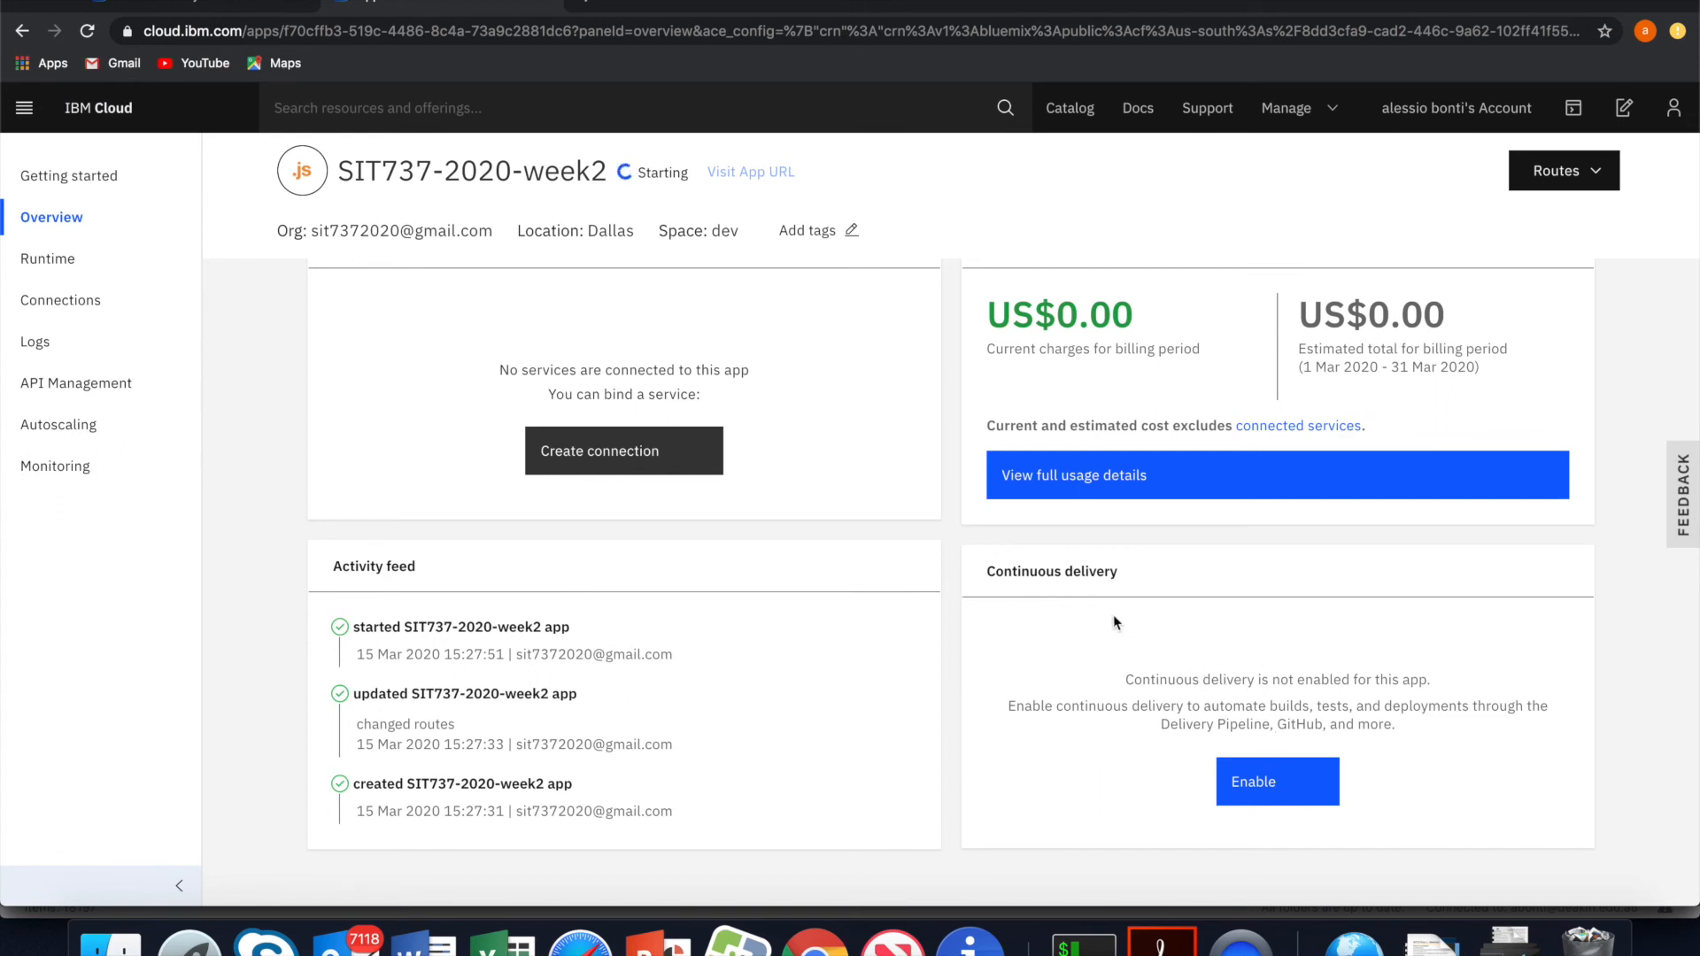
{"action": "left_click", "coordinate": [93, 263]}
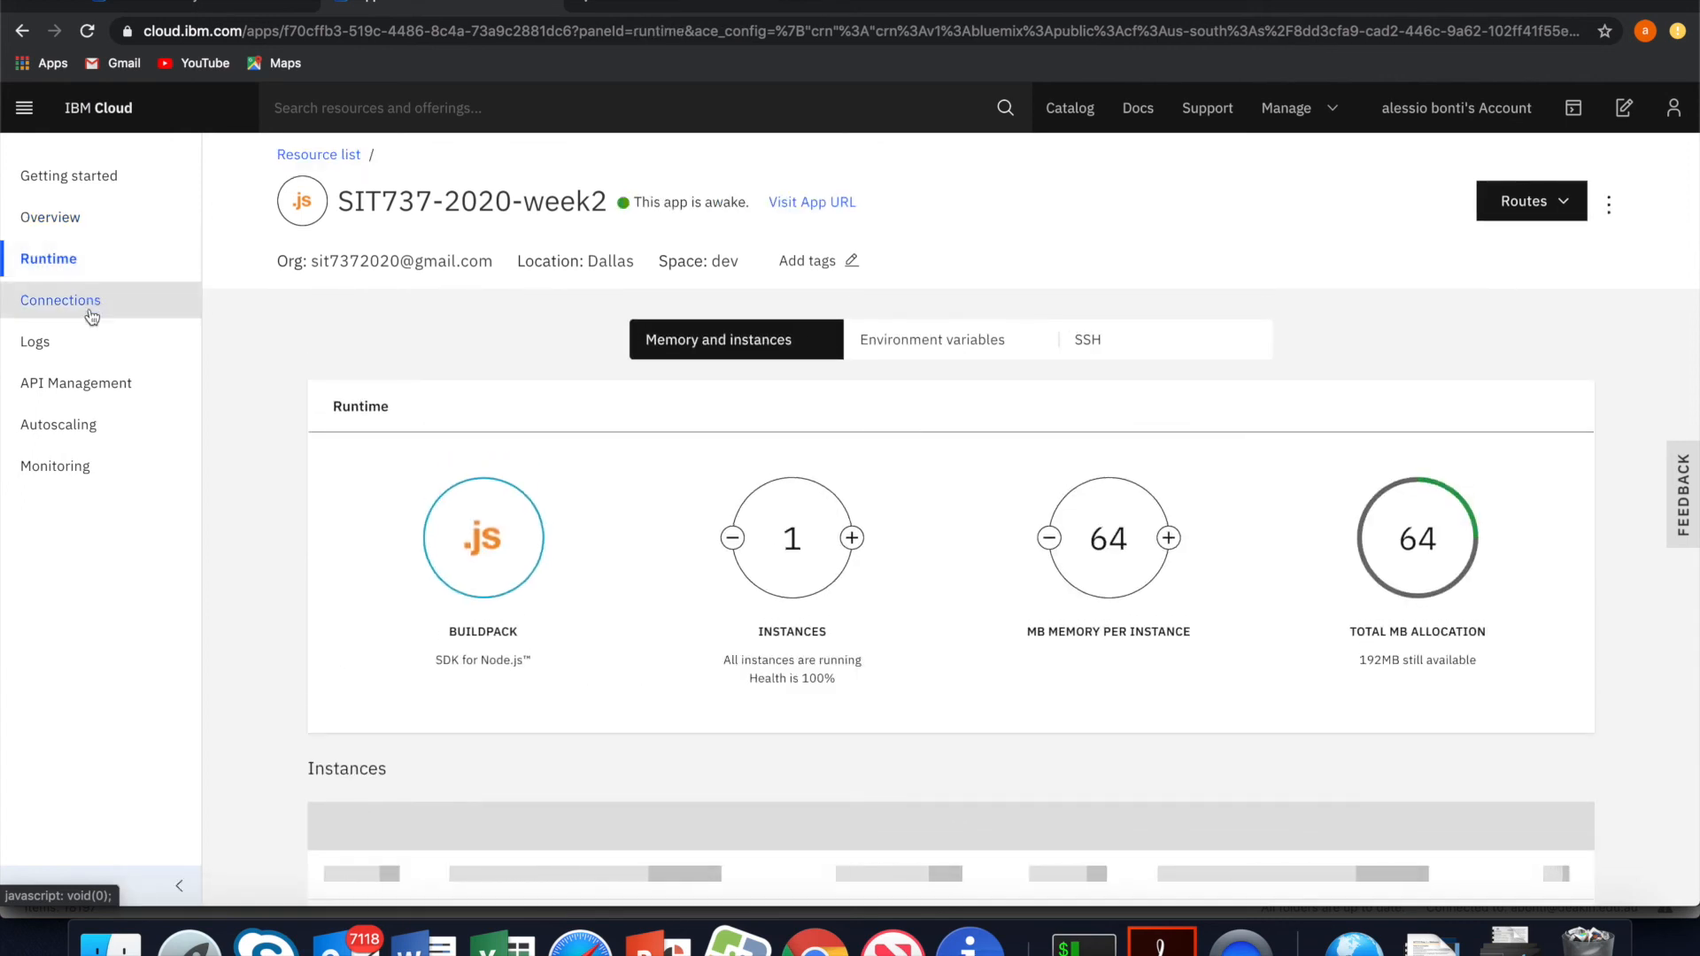
Open the logs of the SIT737-2020-week2 app and read through the API and staging entries.
{"action": "left_click", "coordinate": [91, 339]}
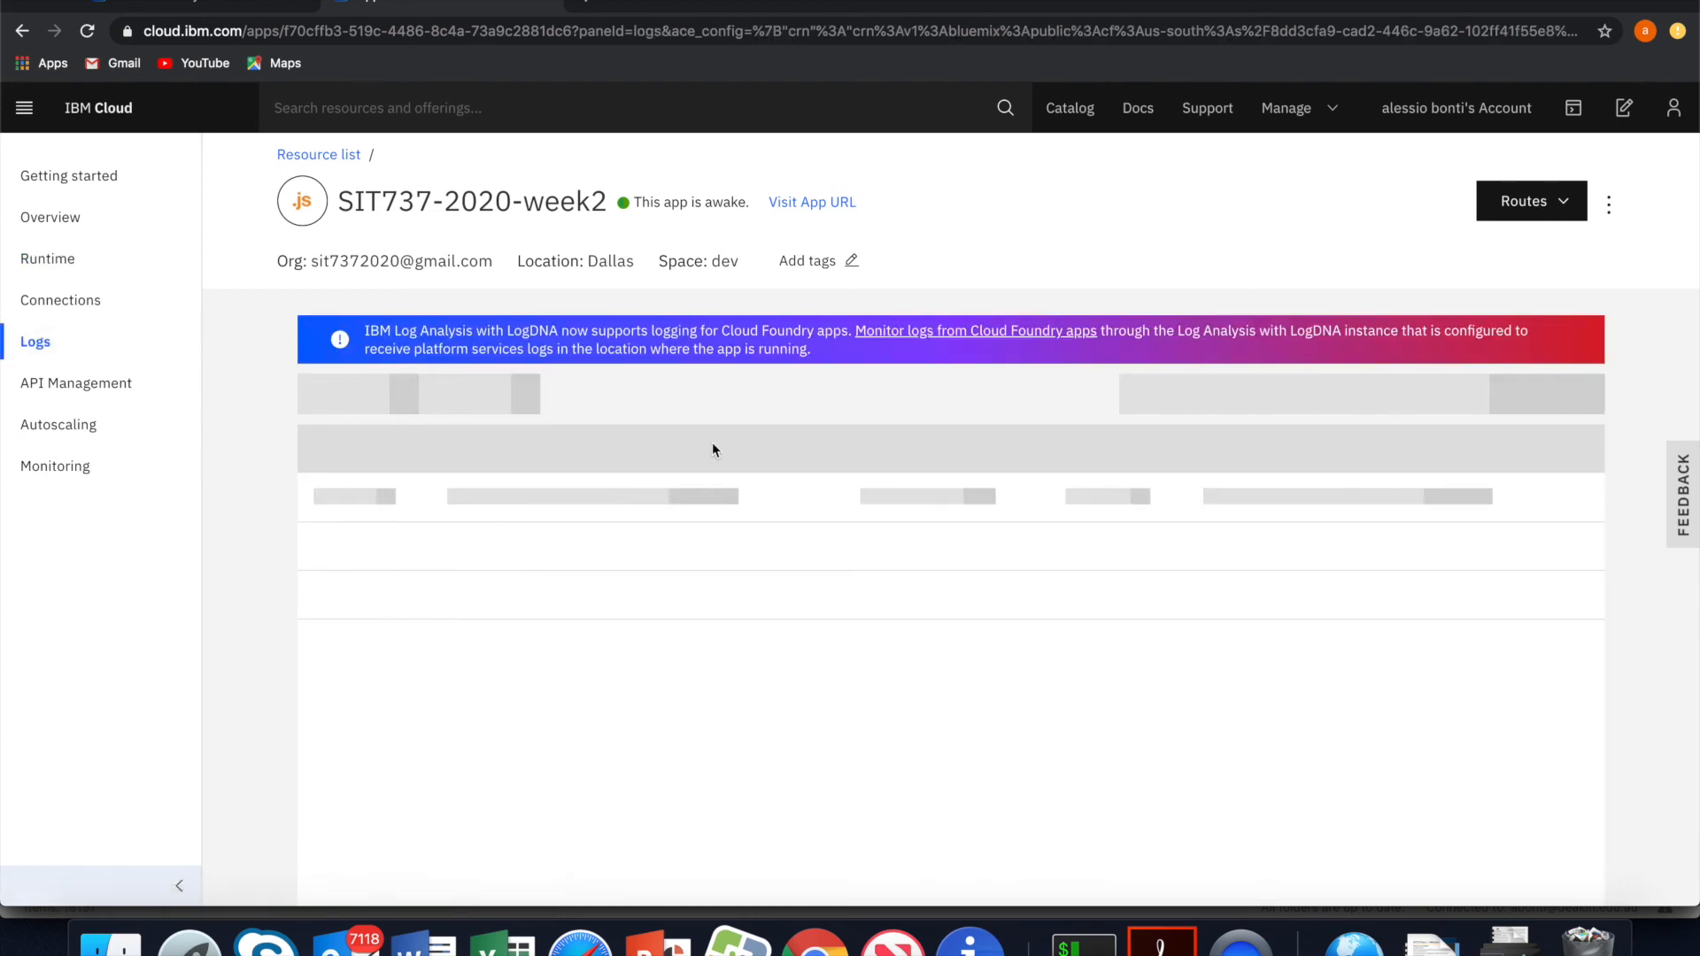
{"action": "scroll", "coordinate": [724, 679], "scroll_direction": "down", "scroll_amount": 2}
{"action": "scroll", "coordinate": [724, 679], "scroll_direction": "down", "scroll_amount": 4}
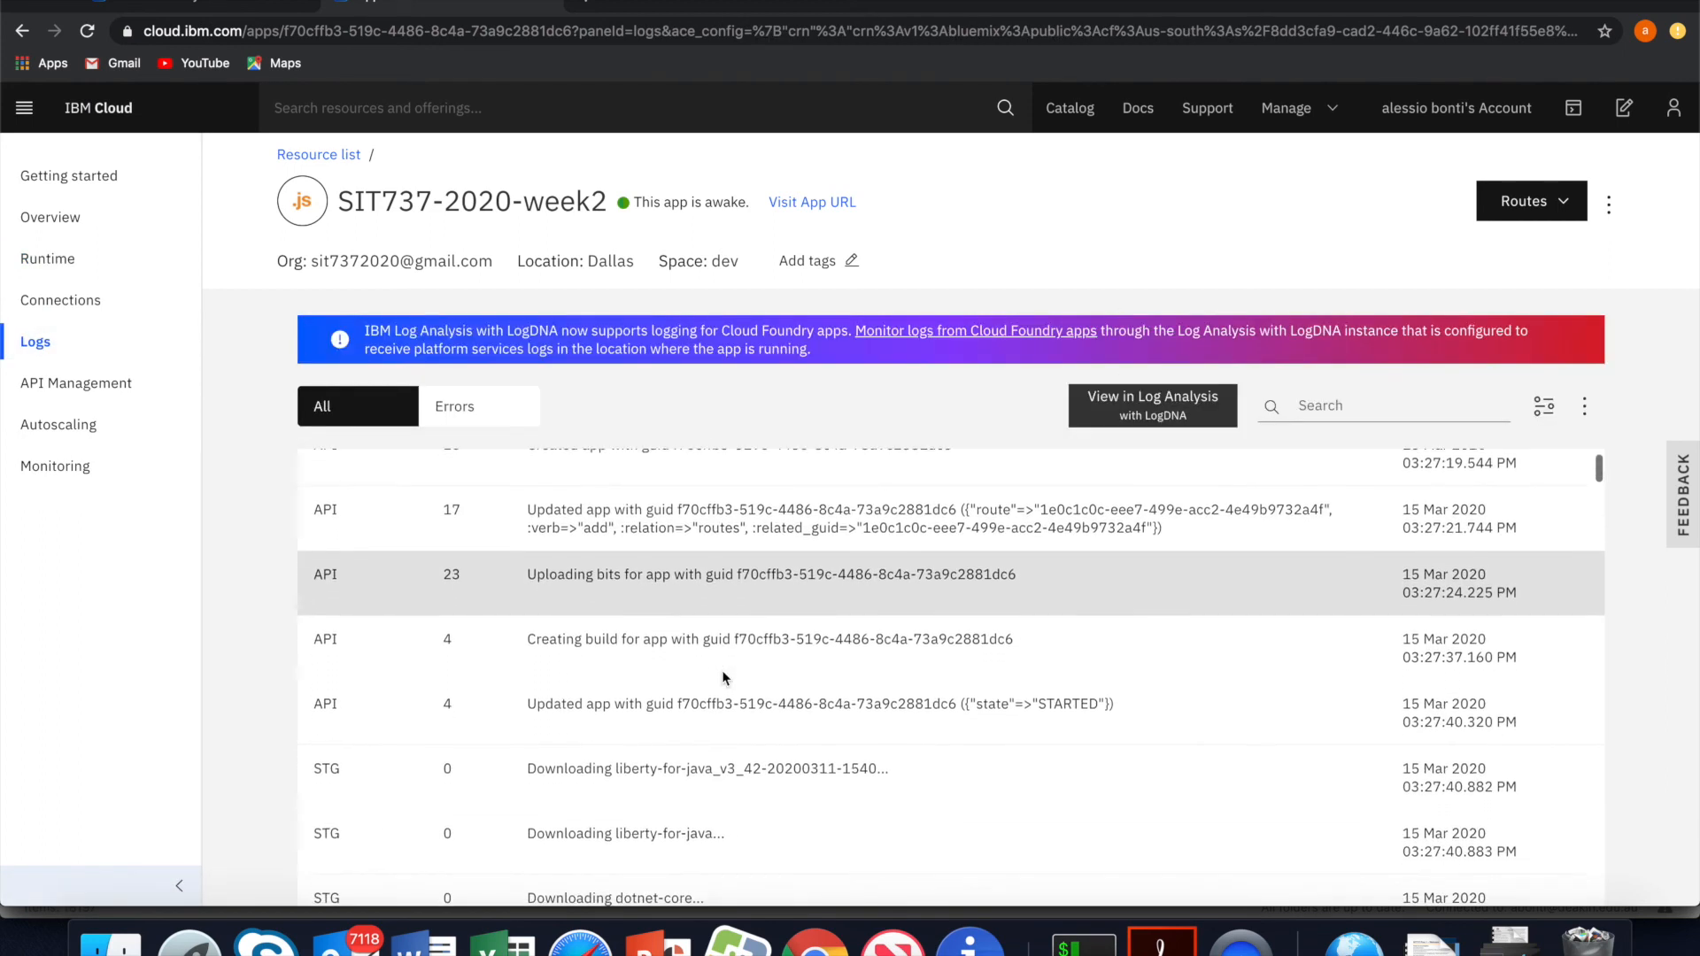
{"action": "scroll", "coordinate": [723, 673], "scroll_direction": "down", "scroll_amount": 3}
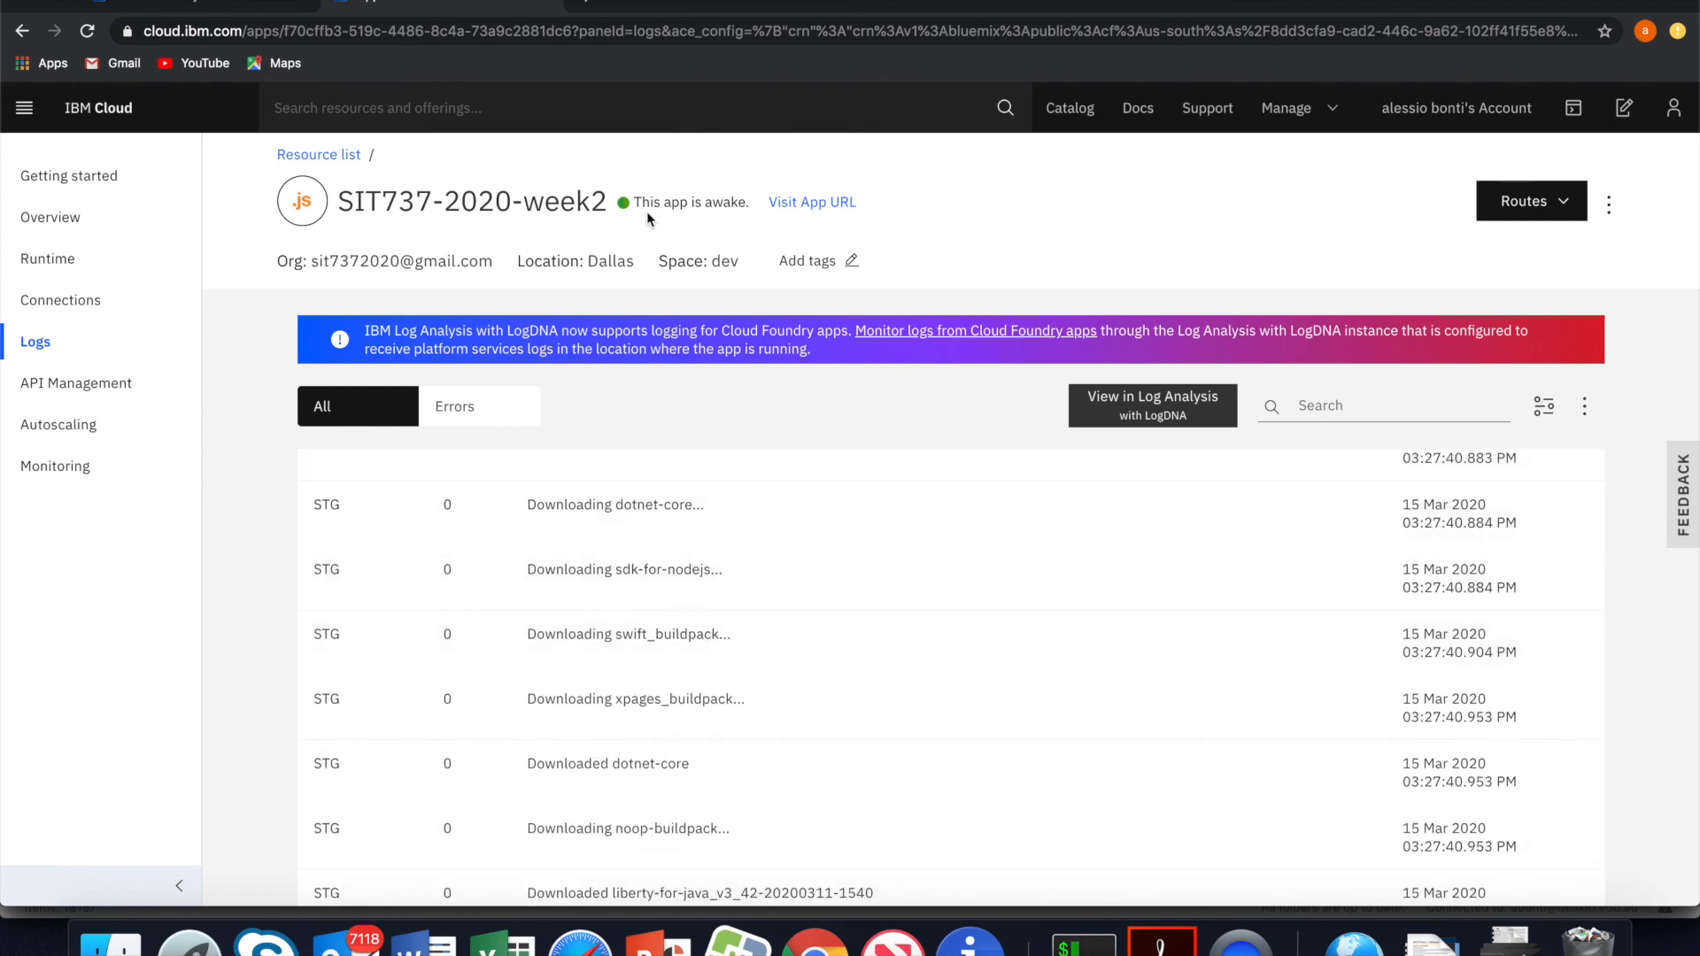
Visit the deployed SIT737-2020-week2 app at its public URL.
{"action": "left_click", "coordinate": [812, 203]}
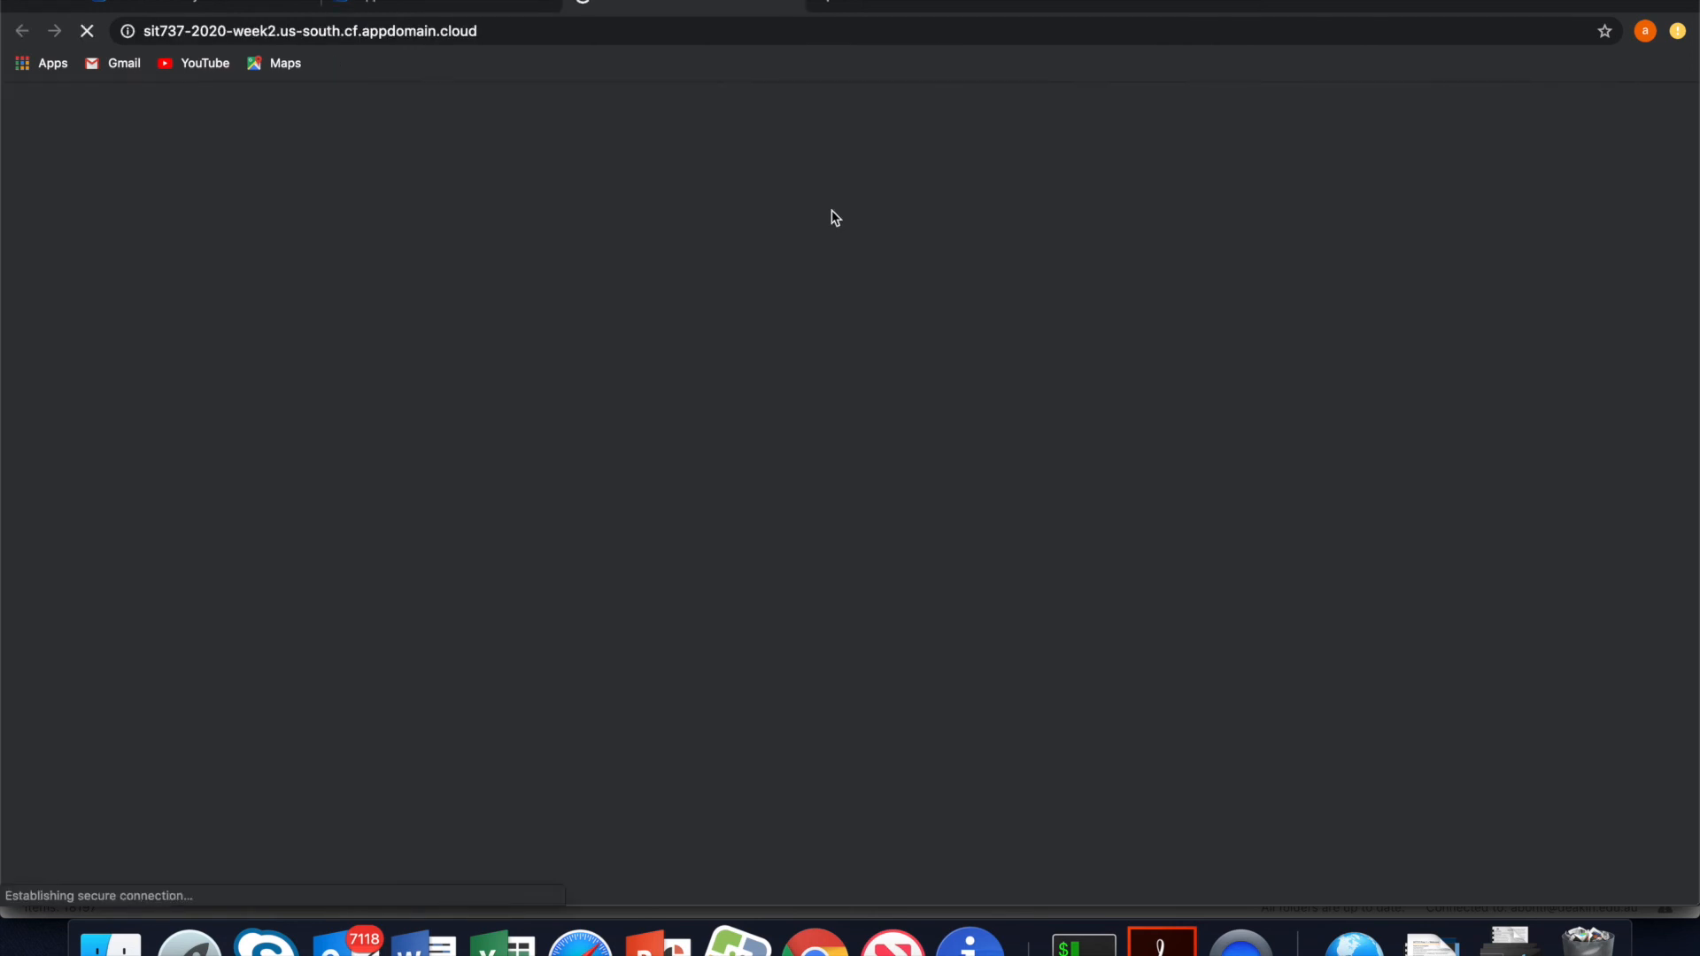